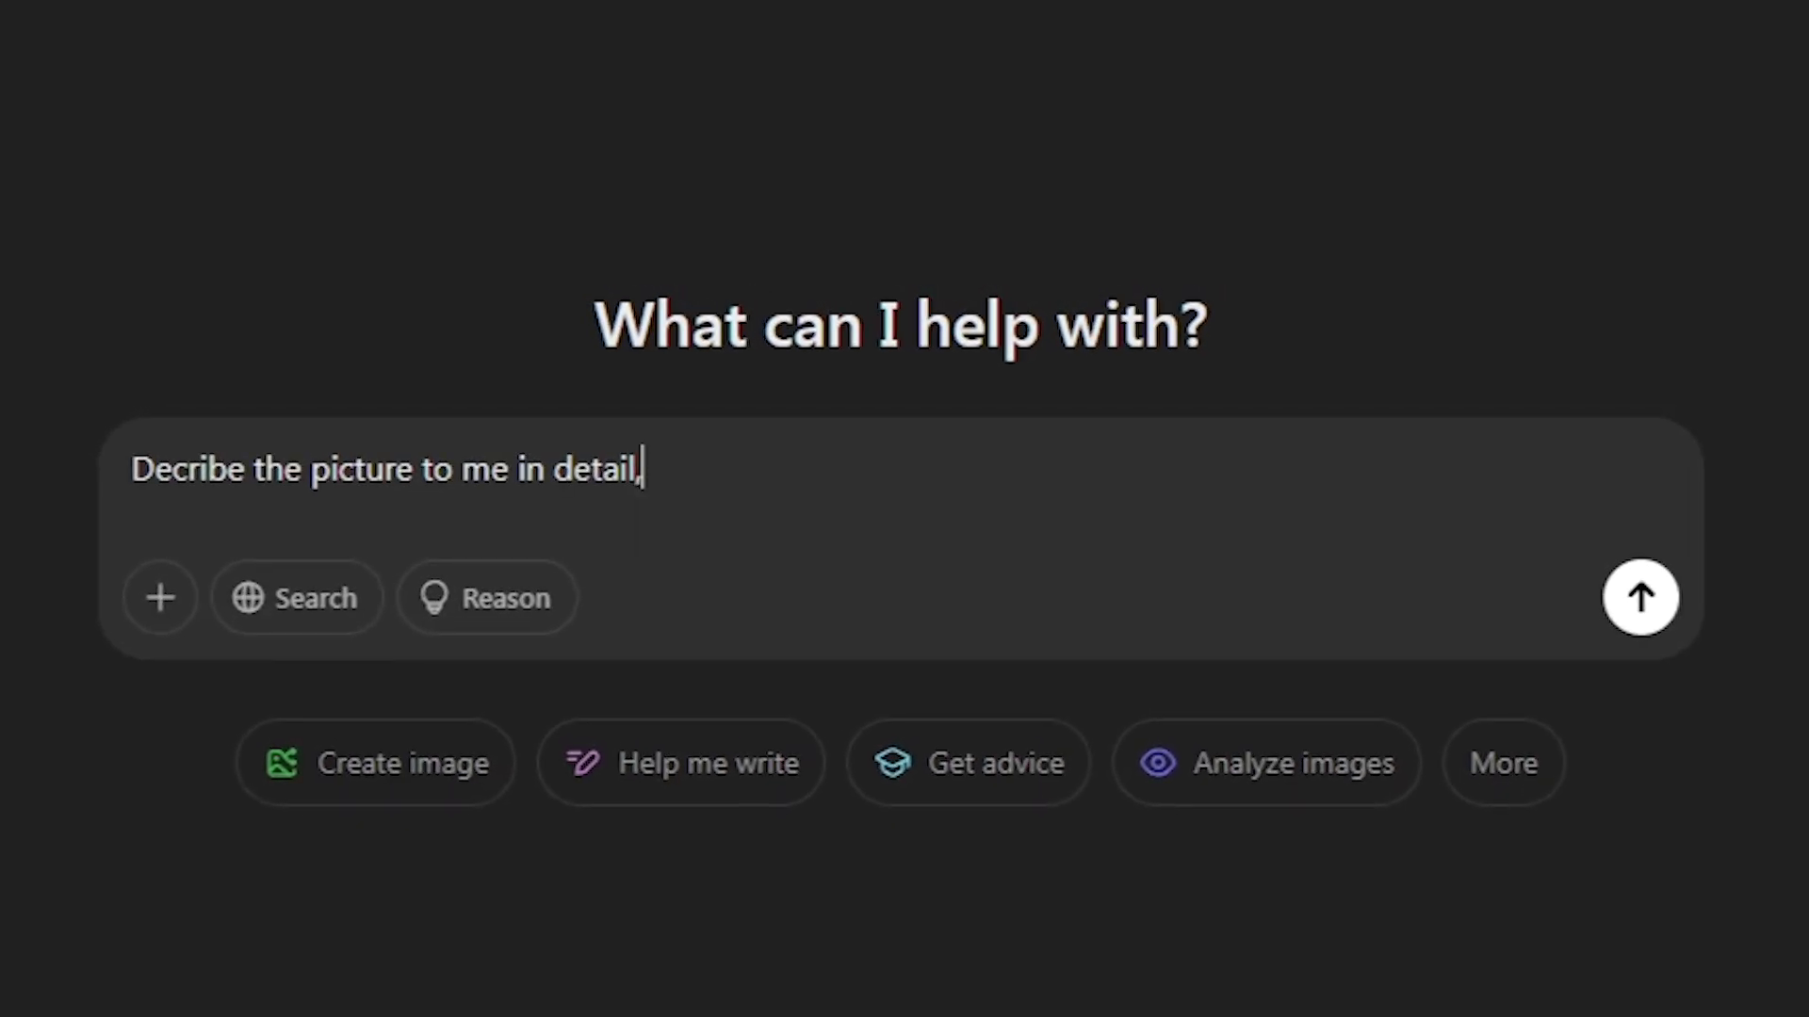
Paste the rest of the sunlit-forest girl description request into ChatGPT.
type("a girl of 12 years old, enjoying nature. We add a beautiful forest around her, colorful flowers and cute animals - squirrels, hares and birds")
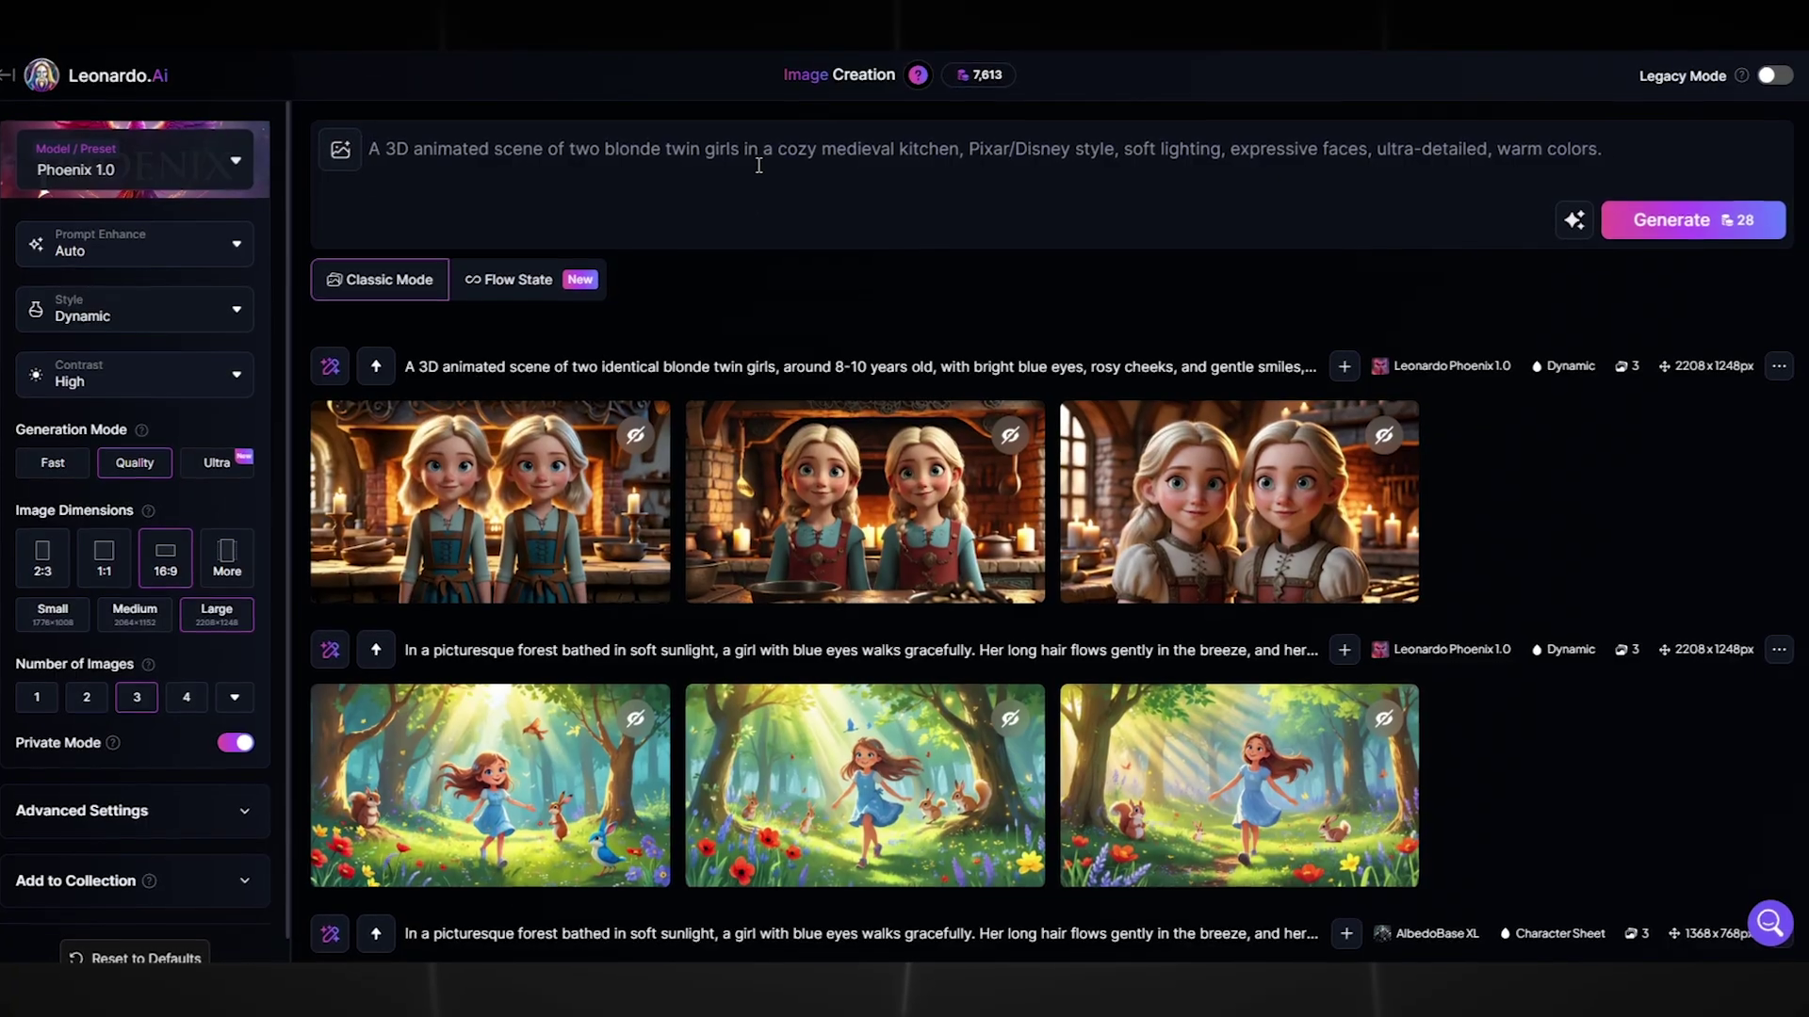
Replace the twin-girls prompt with the girl-and-woodland-creatures prompt, generate images, and browse them full size.
key("BackSpace")
type("A 3D animated scene in Pixar/Disney style: A charming girl with chestnut brown hair sits on a blooming forest clearing, surrounded by friendly woodland creatures. She wears a cozy red sweater, and her large, expressive eyes radiate warmth and kindness. Beside her is a fluffy squirrel holding a nut, a cute bunny with long ears, a tiny hedgehog, and a cheerful bird chirping on a branch. Soft sunlight filters through the dense foliage, creating a magical, fairytale-like atmosphere. Every detail is carefully crafted: smooth shadows, realistic animal fur, and a gentle glow of light adding to the cozy feeling.")
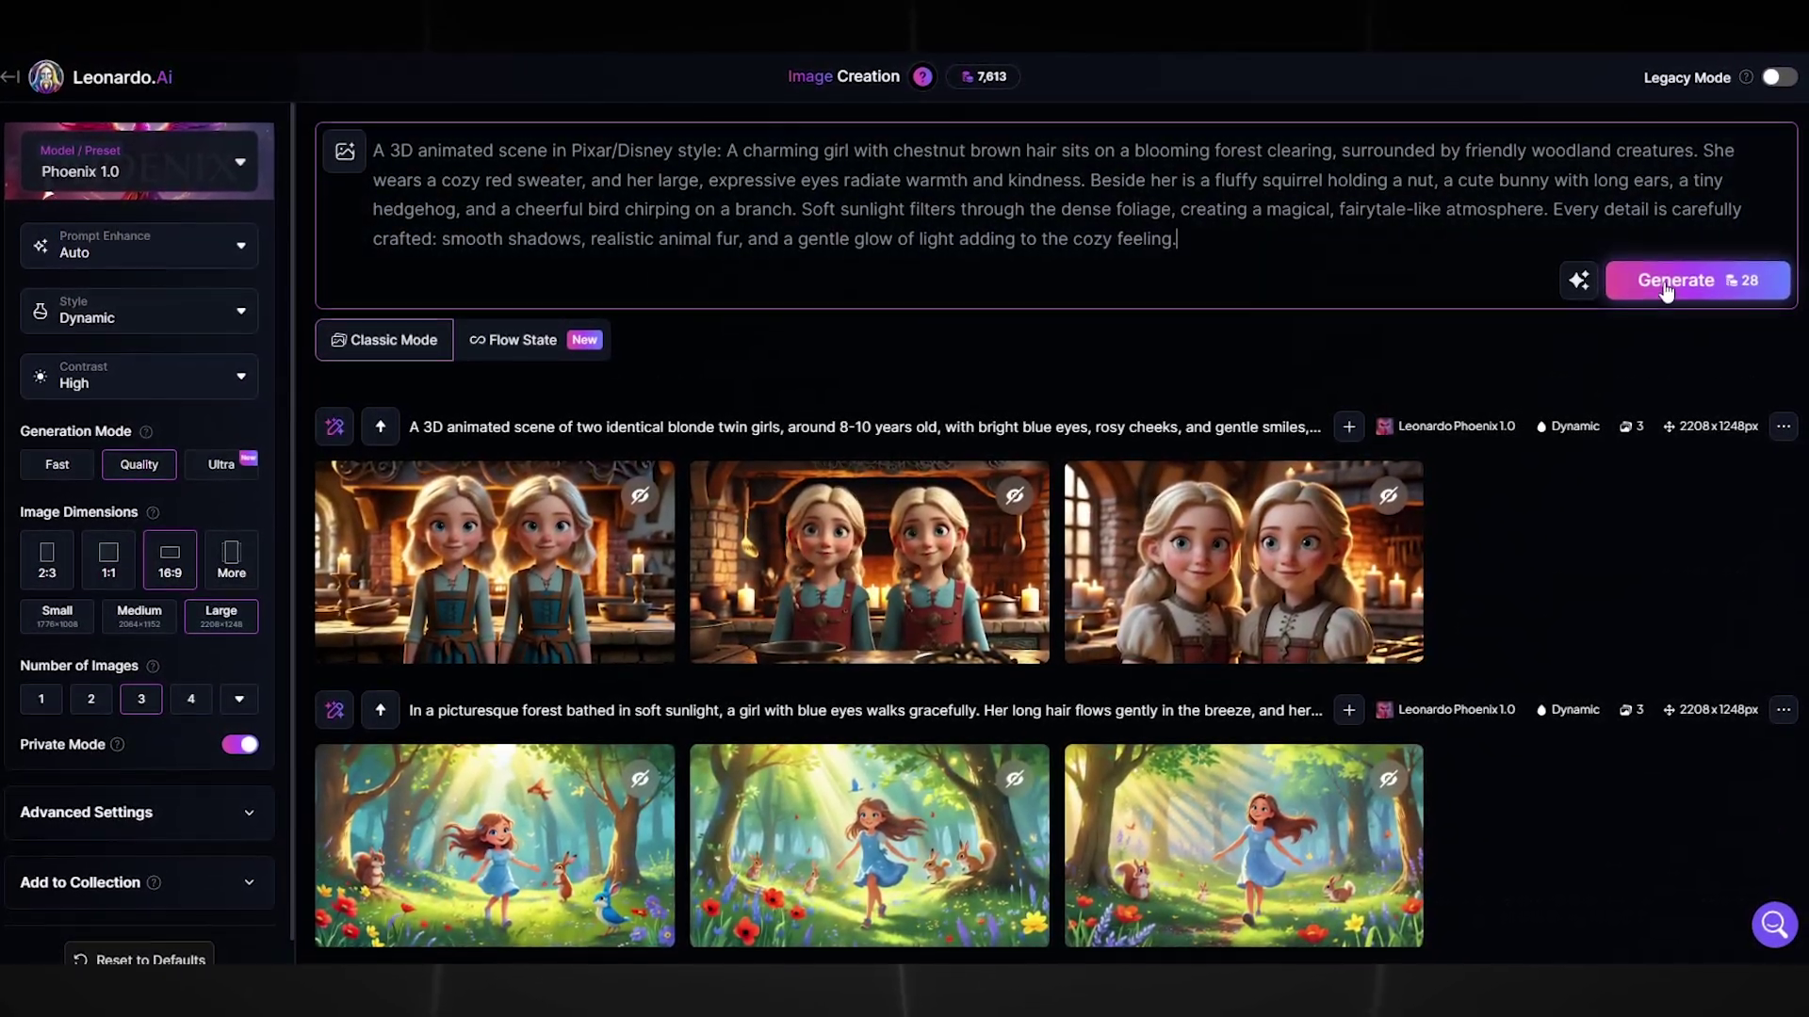
left_click(1666, 288)
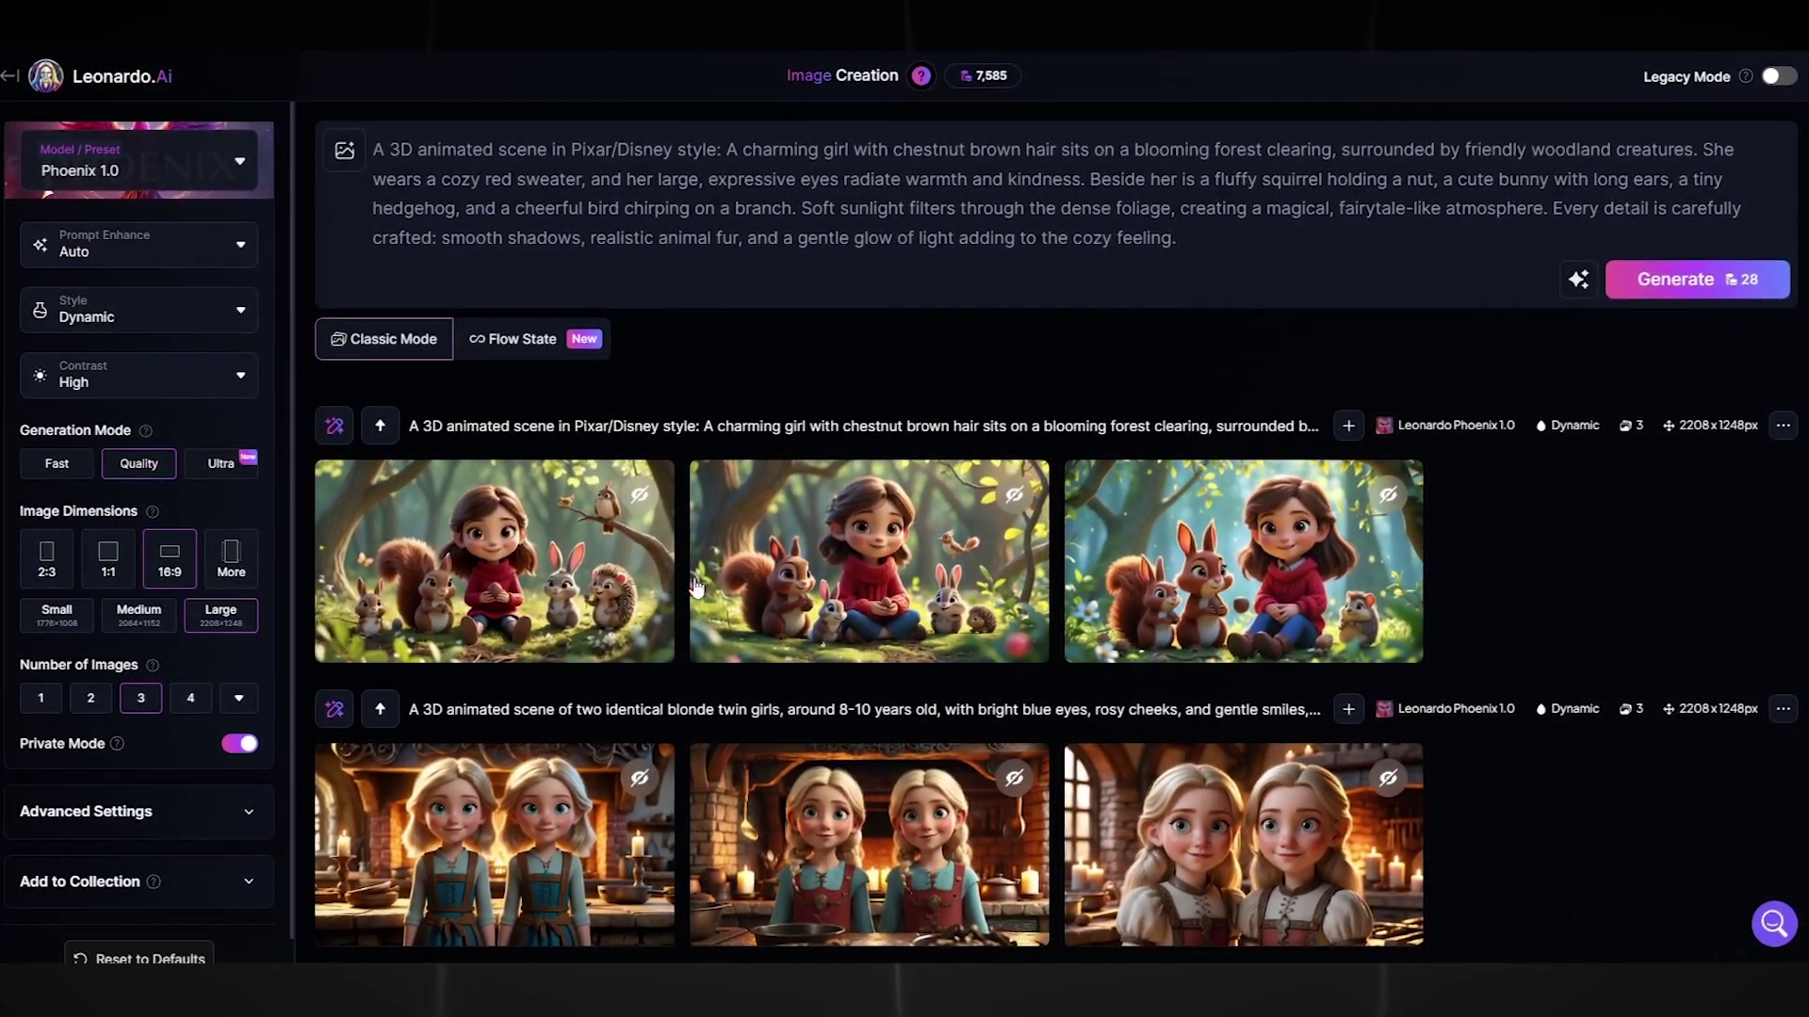
left_click(515, 579)
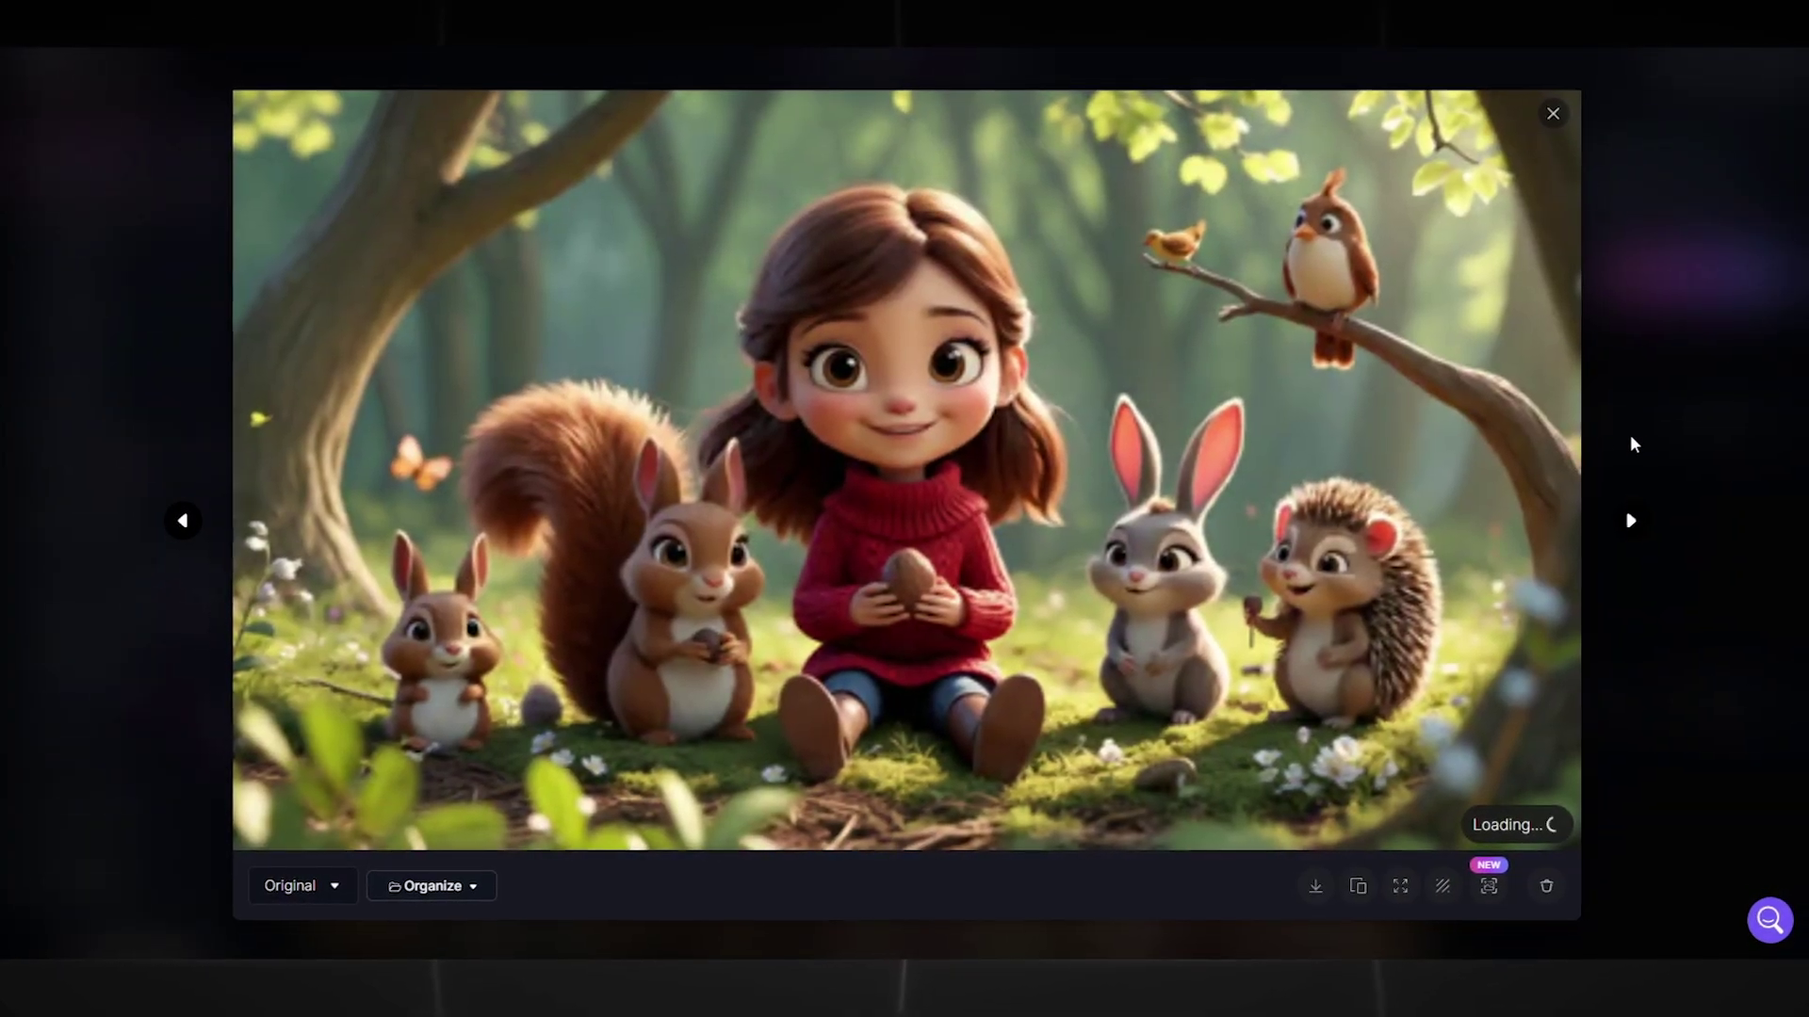
left_click(1639, 523)
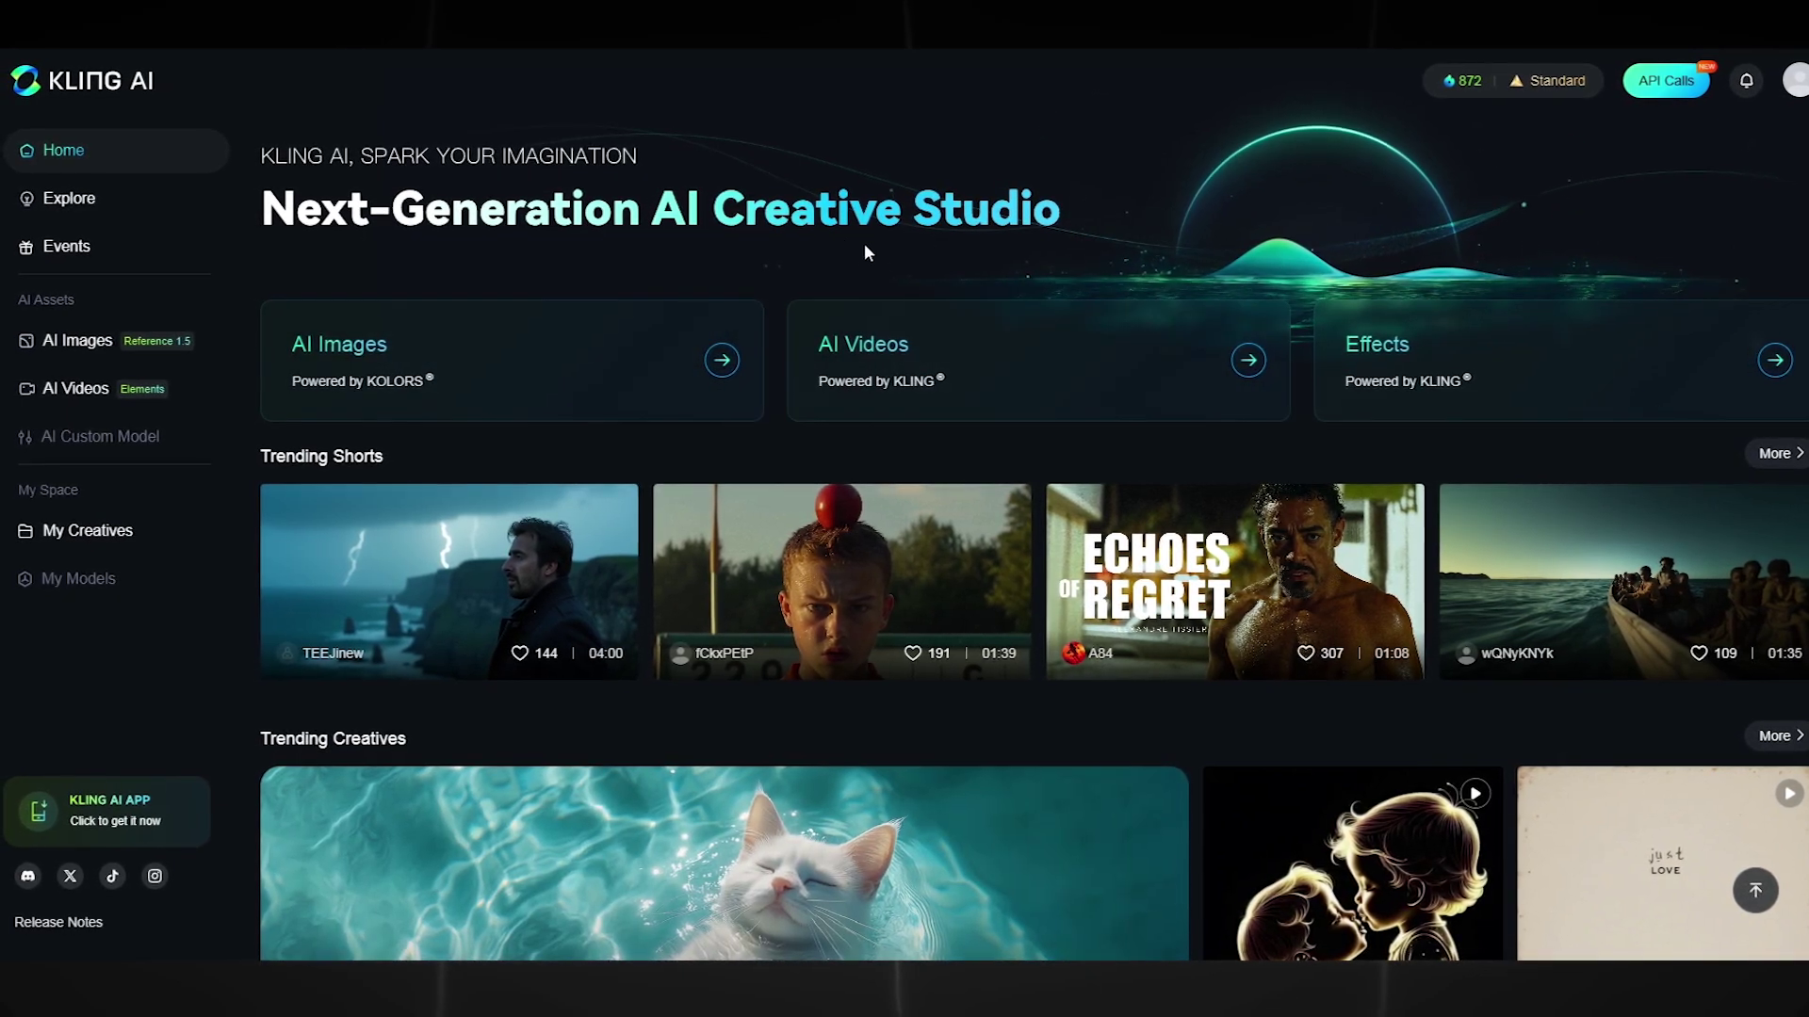
Open Kling's AI Videos generator in Text to Video mode.
left_click(71, 389)
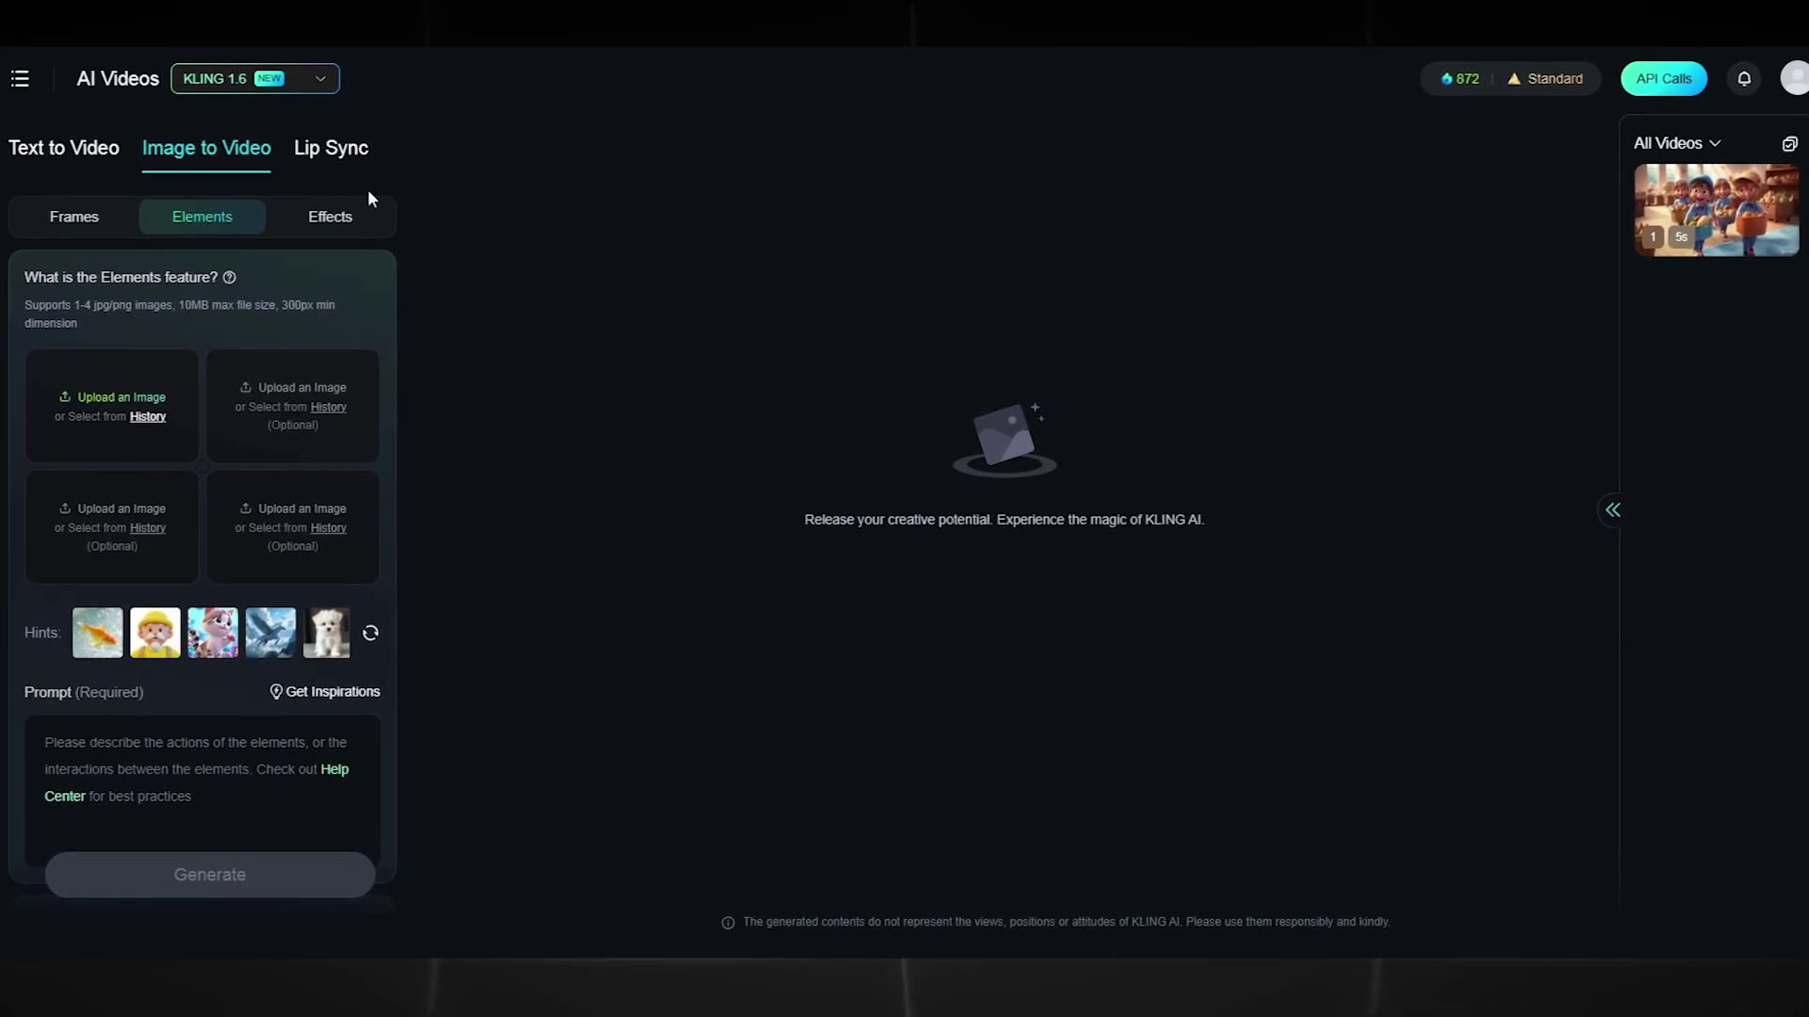
left_click(82, 158)
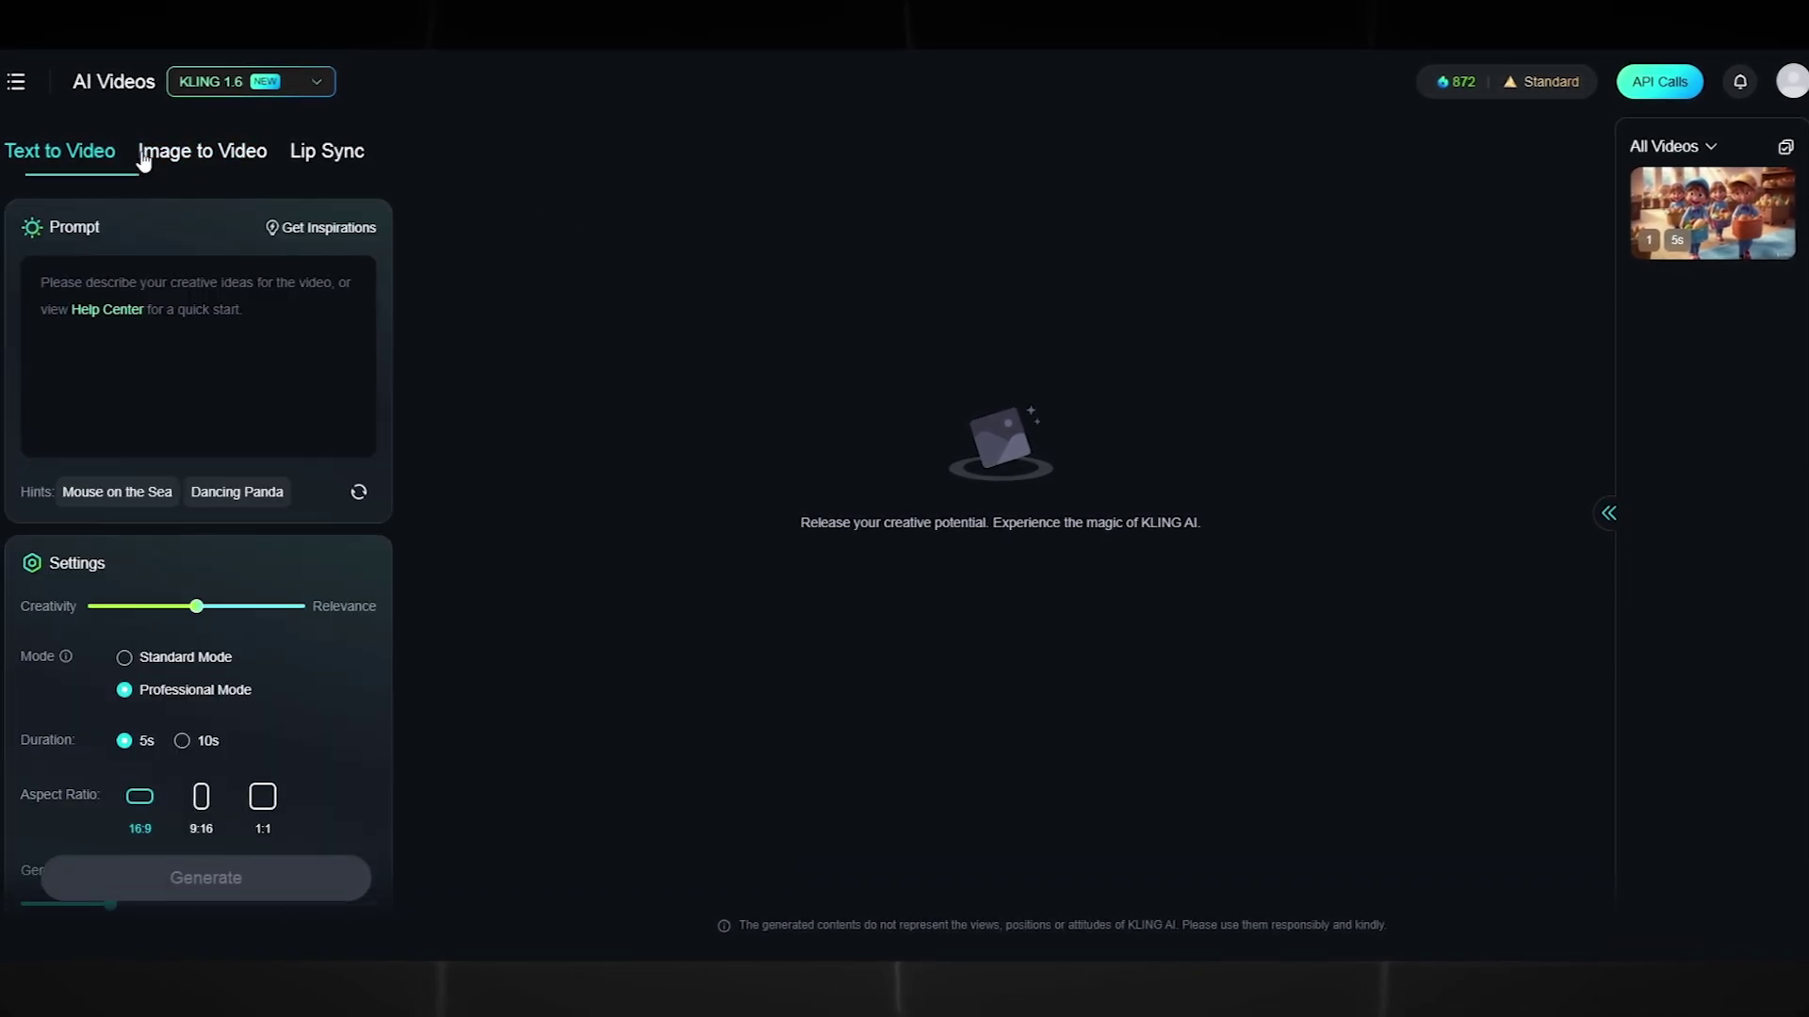
Switch to Image to Video and add camera-follows-the-subject motion from the inspiration phrases.
left_click(211, 153)
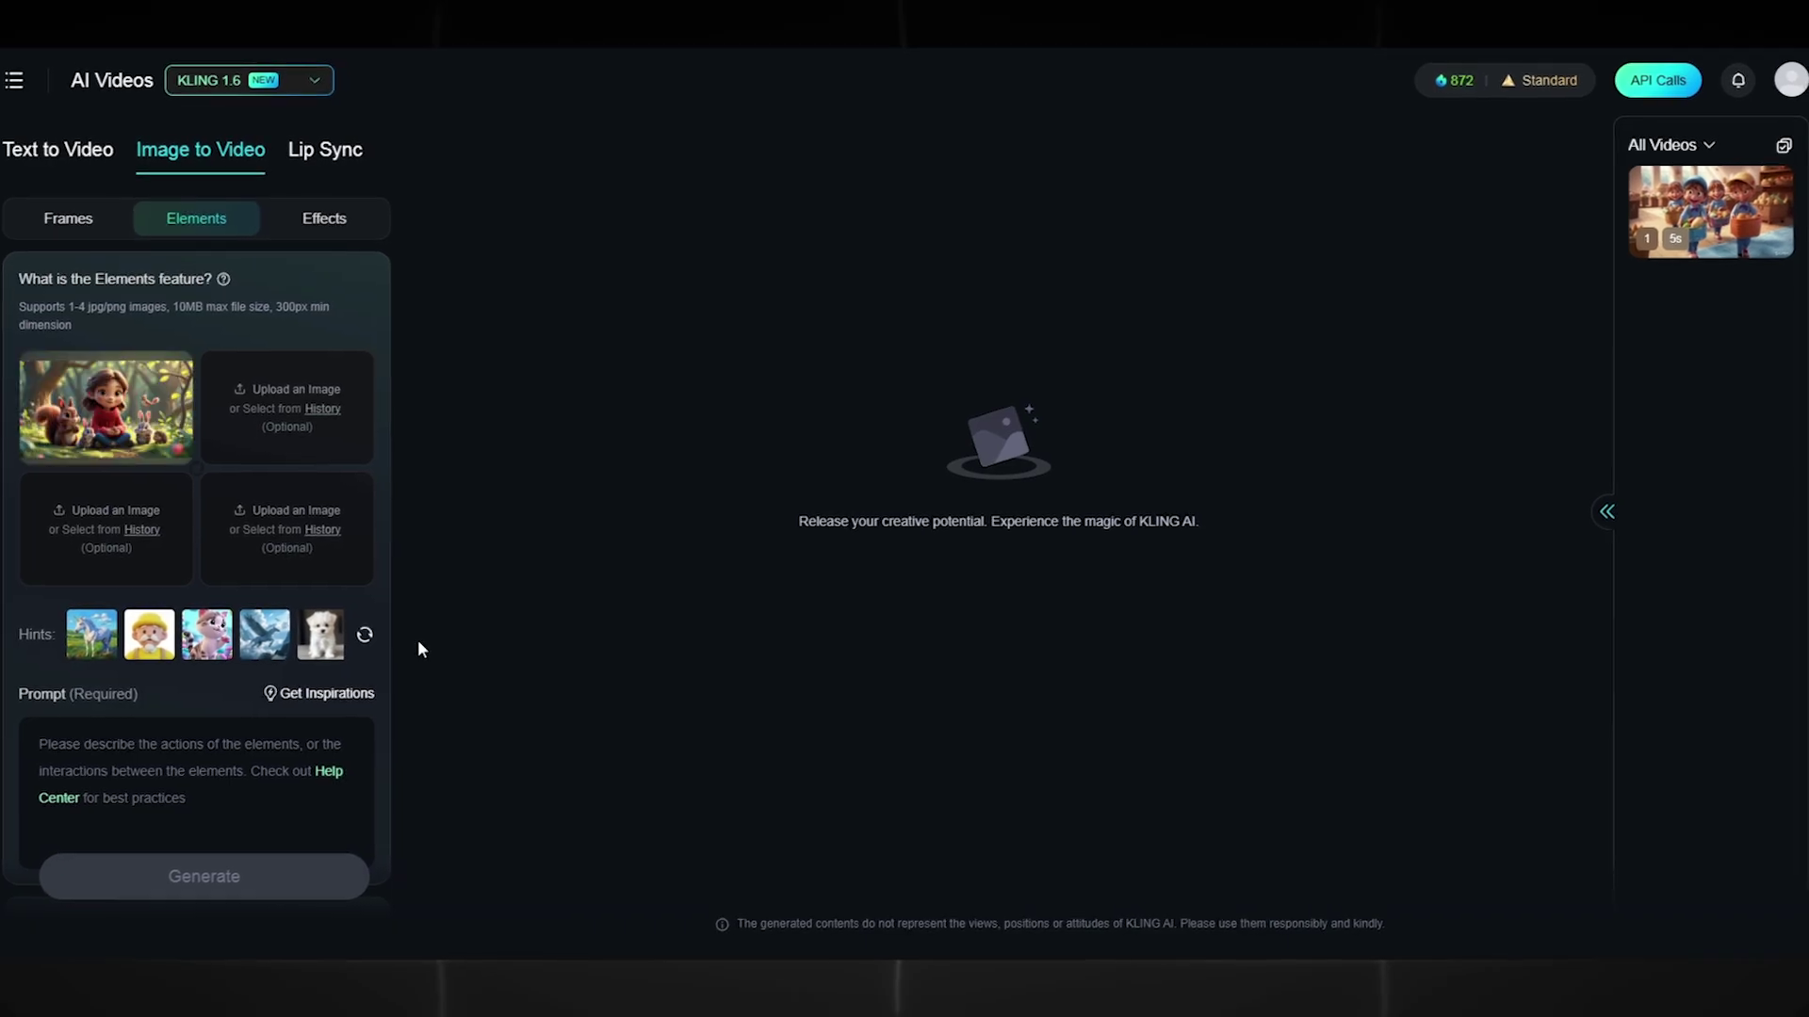
left_click(323, 706)
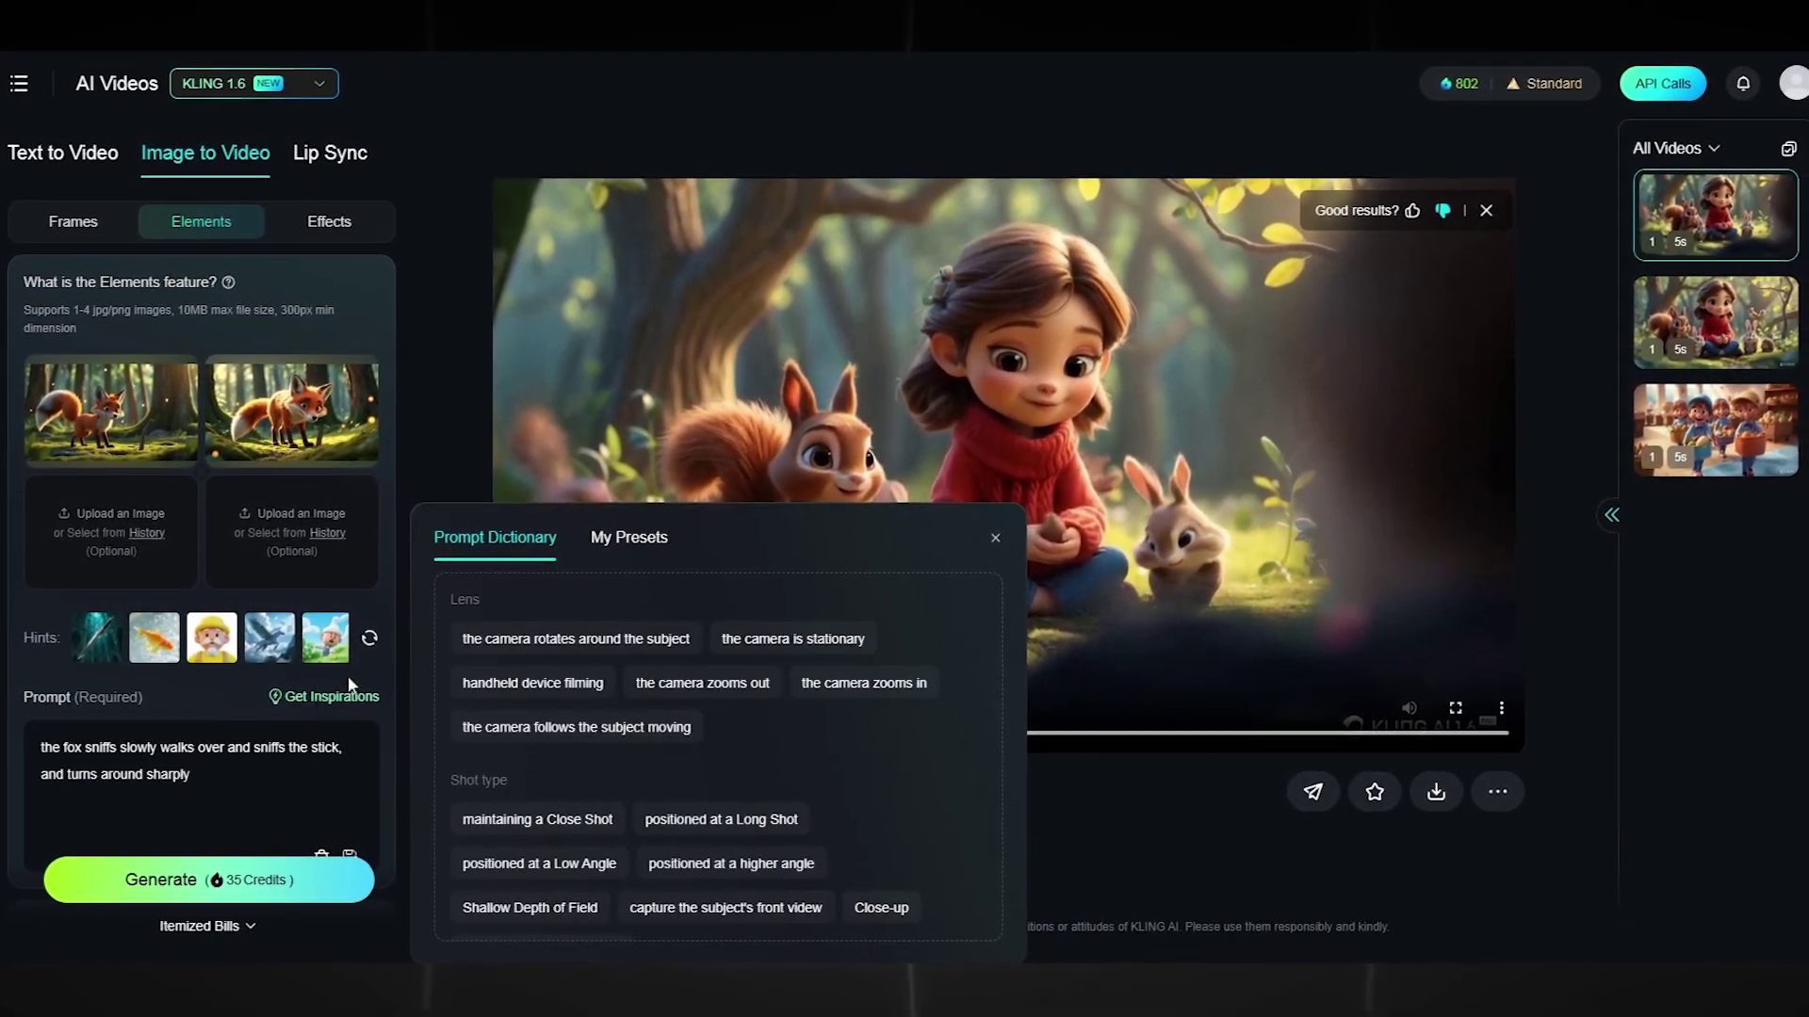
left_click(603, 535)
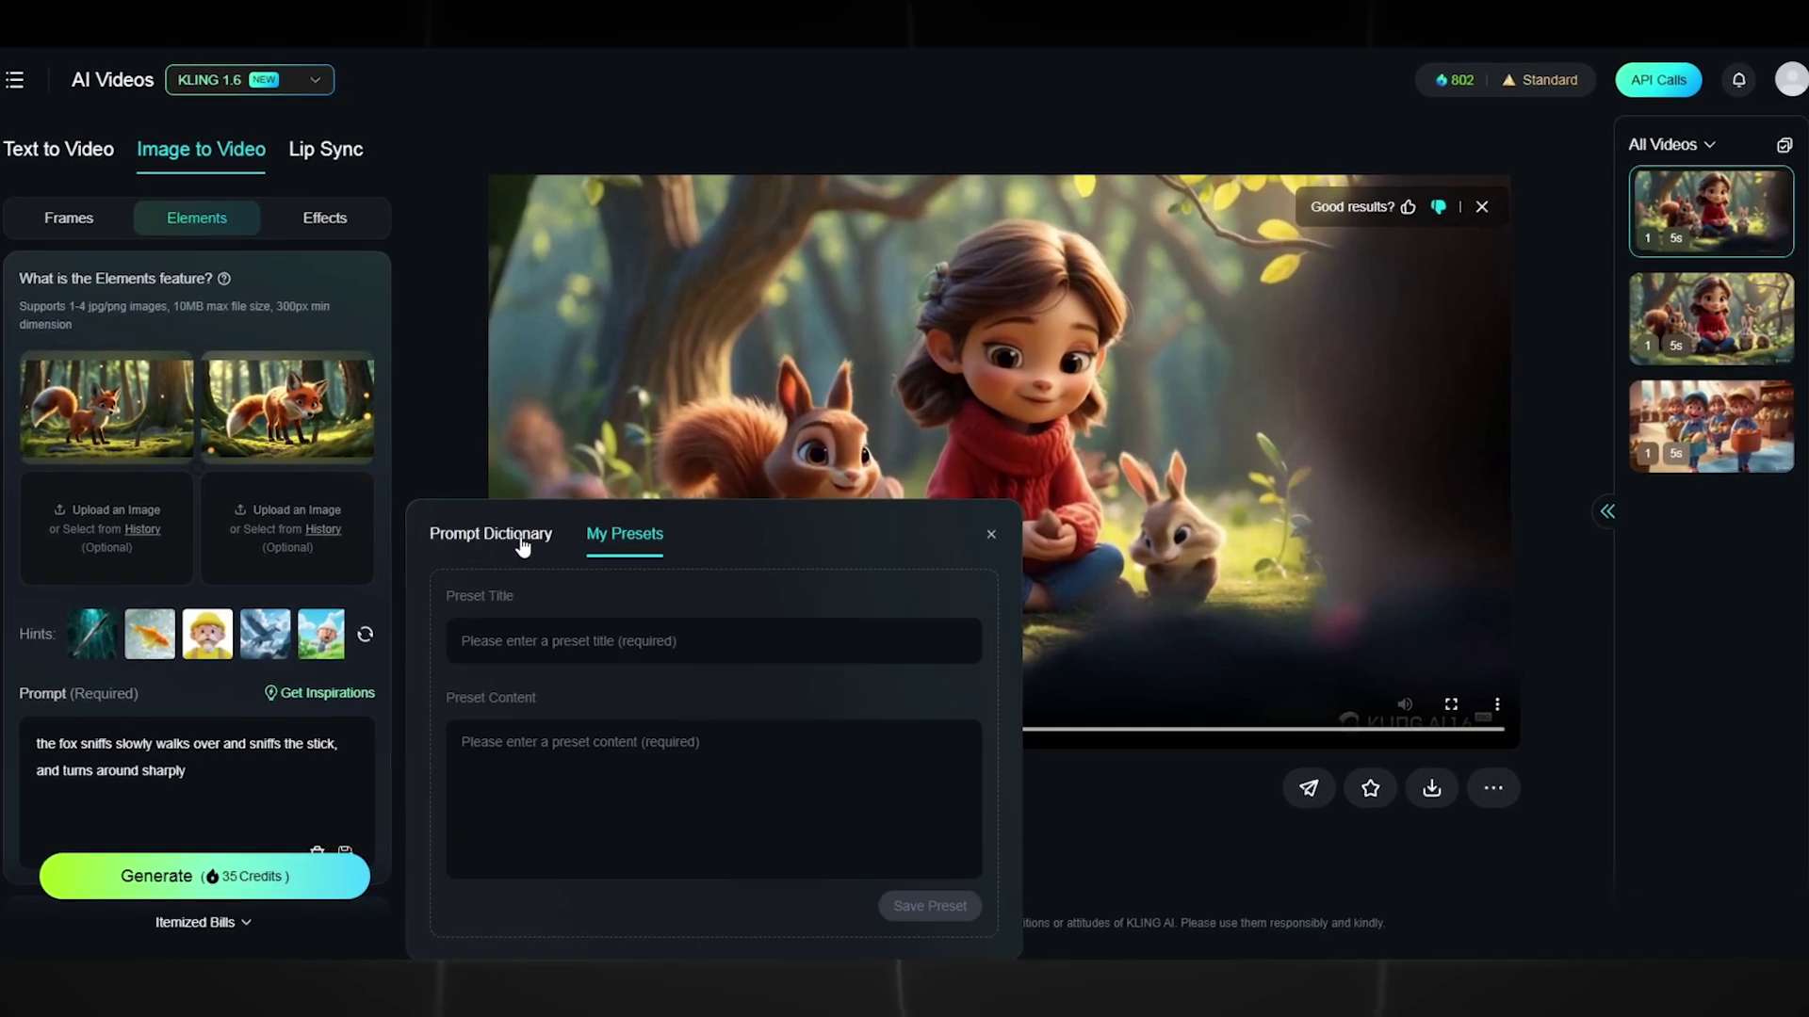
left_click(528, 542)
left_click(574, 726)
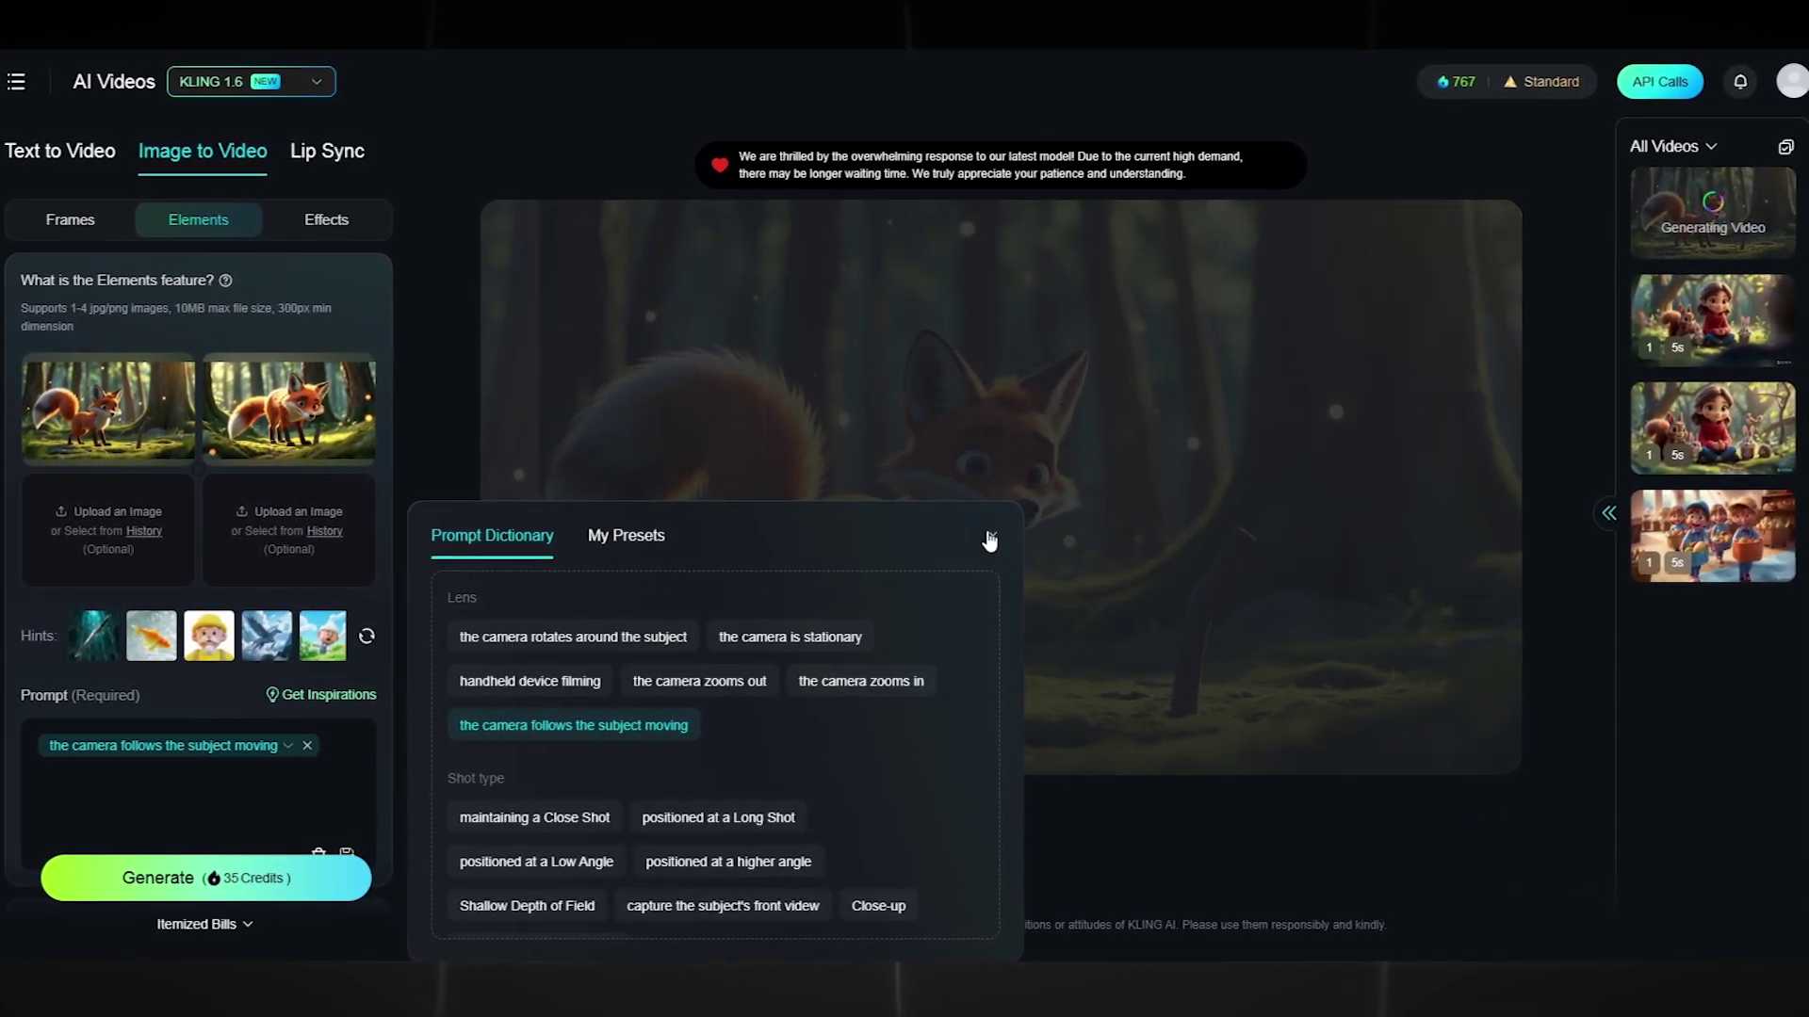
Download the finished 5-second fox close-up clip as MP4.
left_click(996, 540)
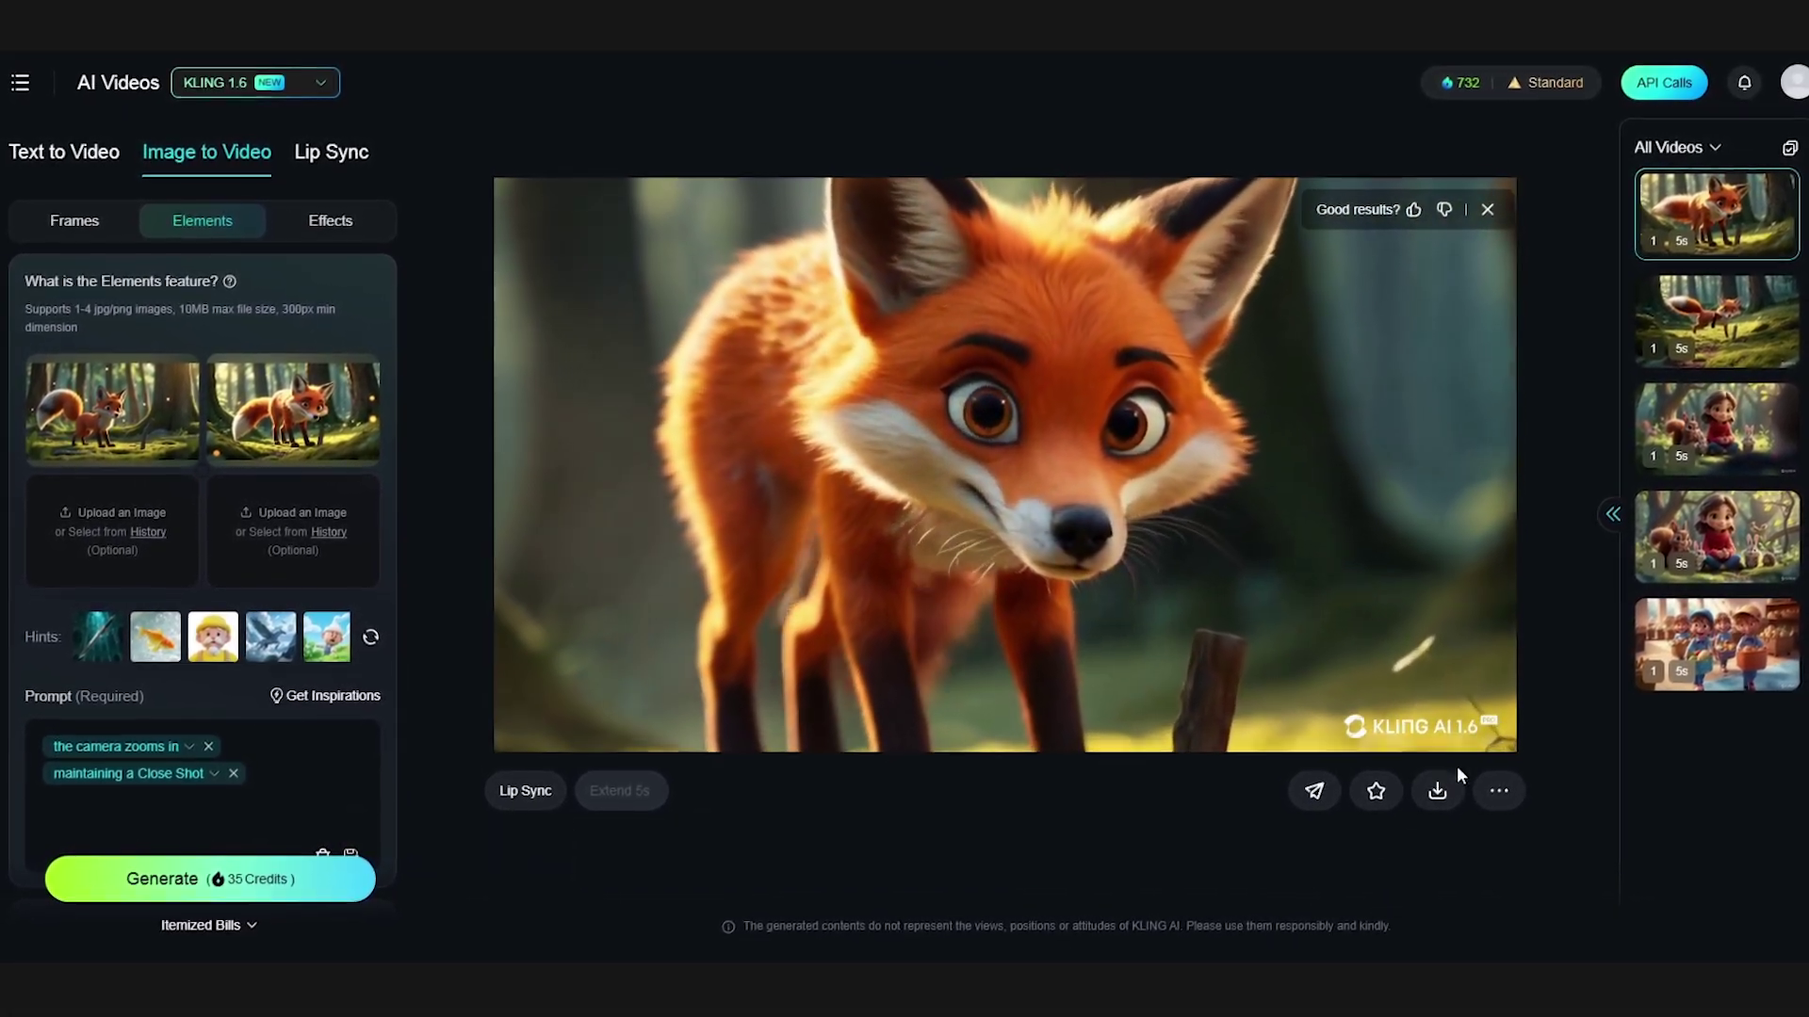
mouse_move(1441, 773)
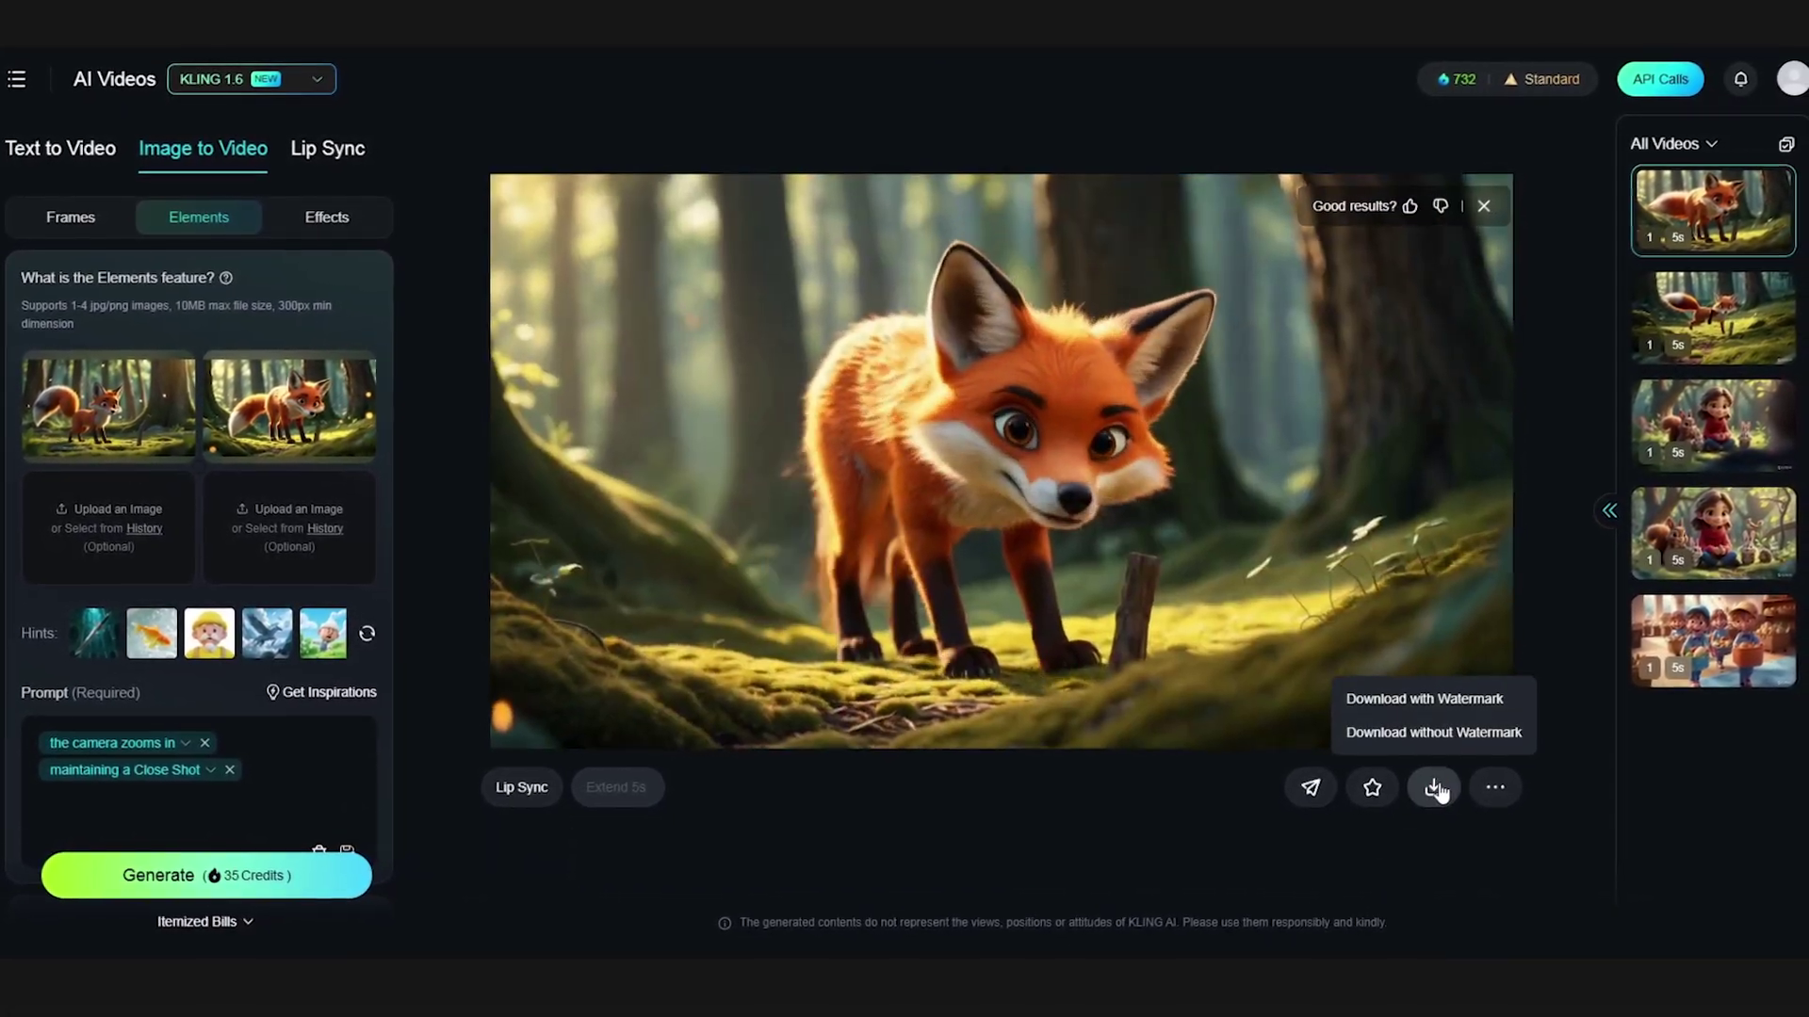
left_click(1441, 731)
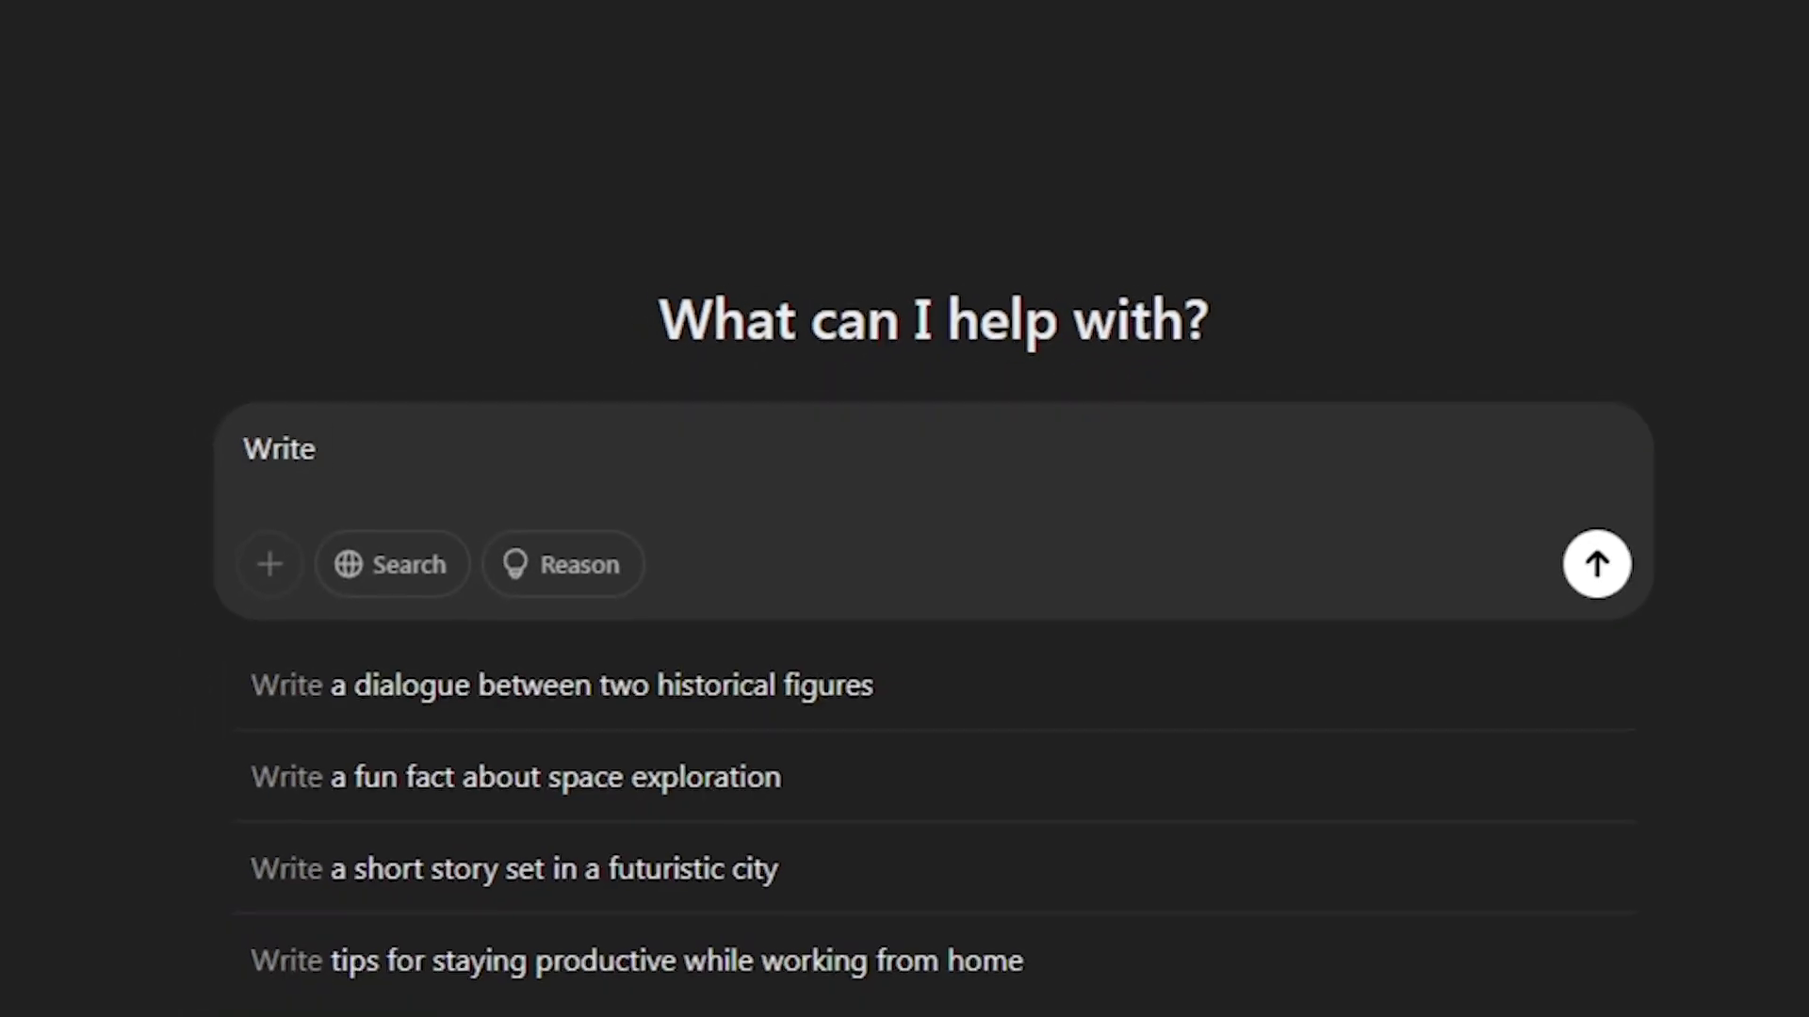
Ask ChatGPT for a short cartoon voiceover text and select the story in its reply.
type("a short text ")
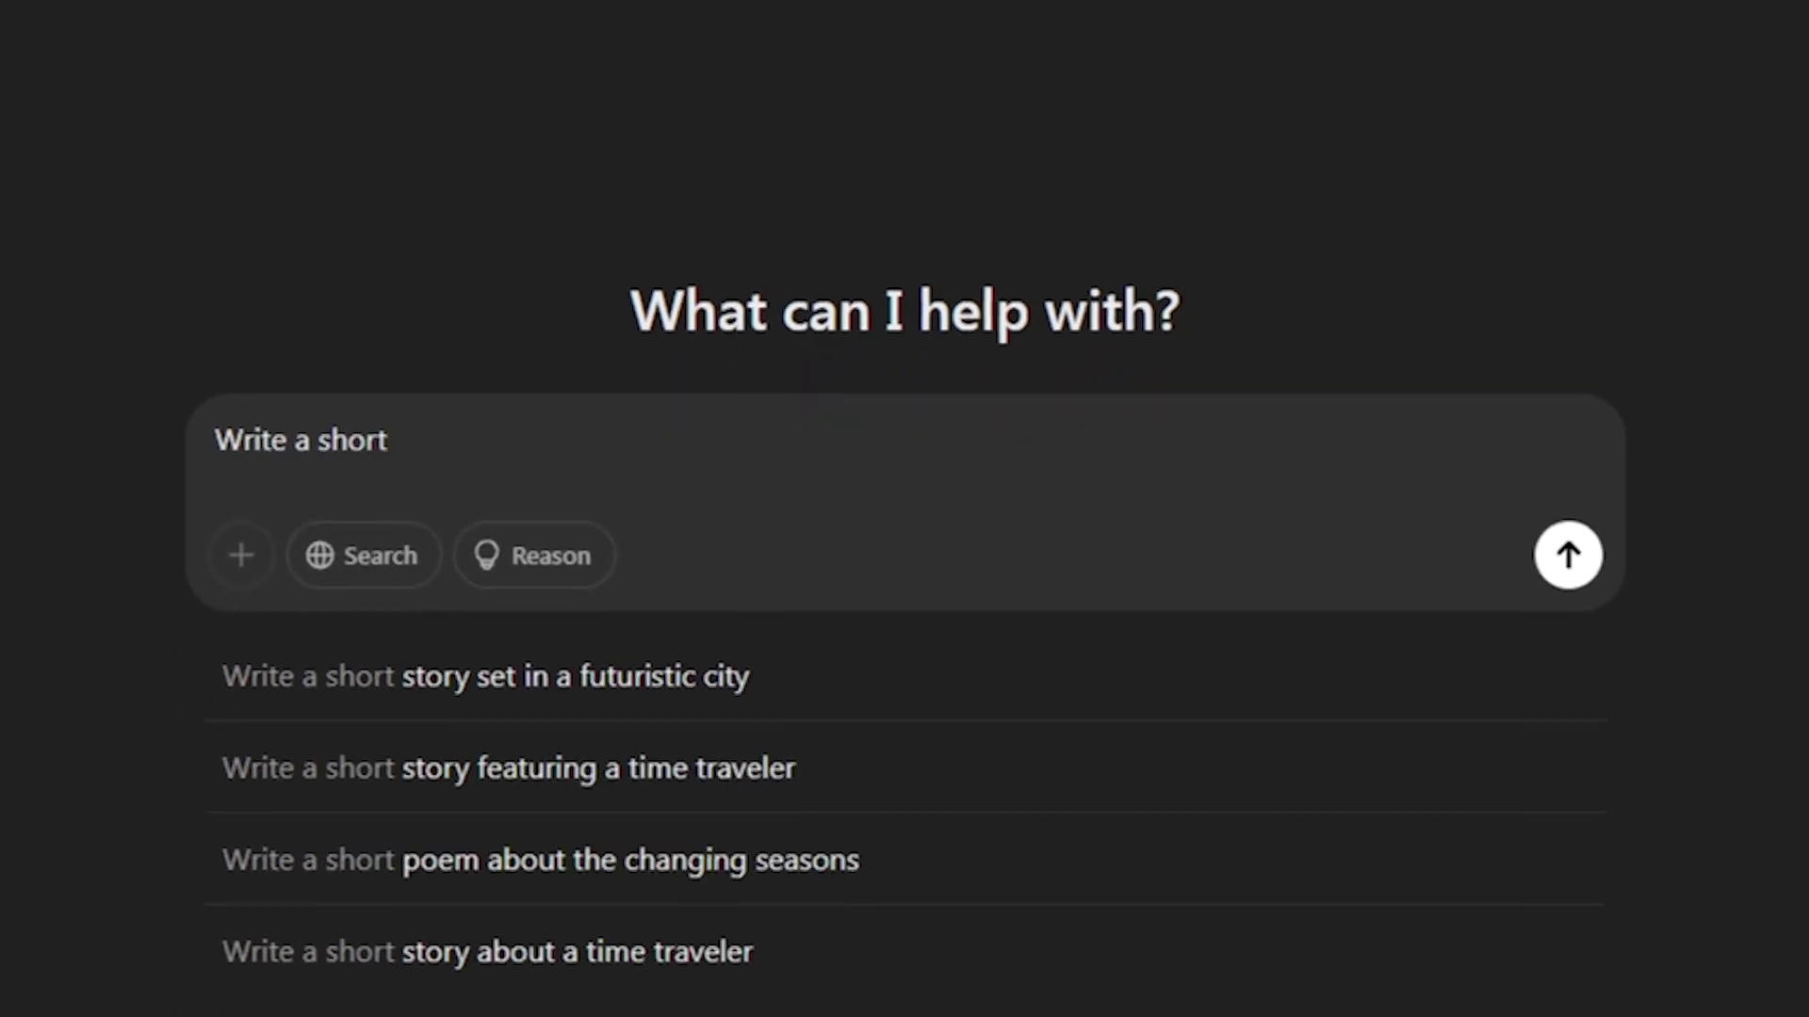
type("for the")
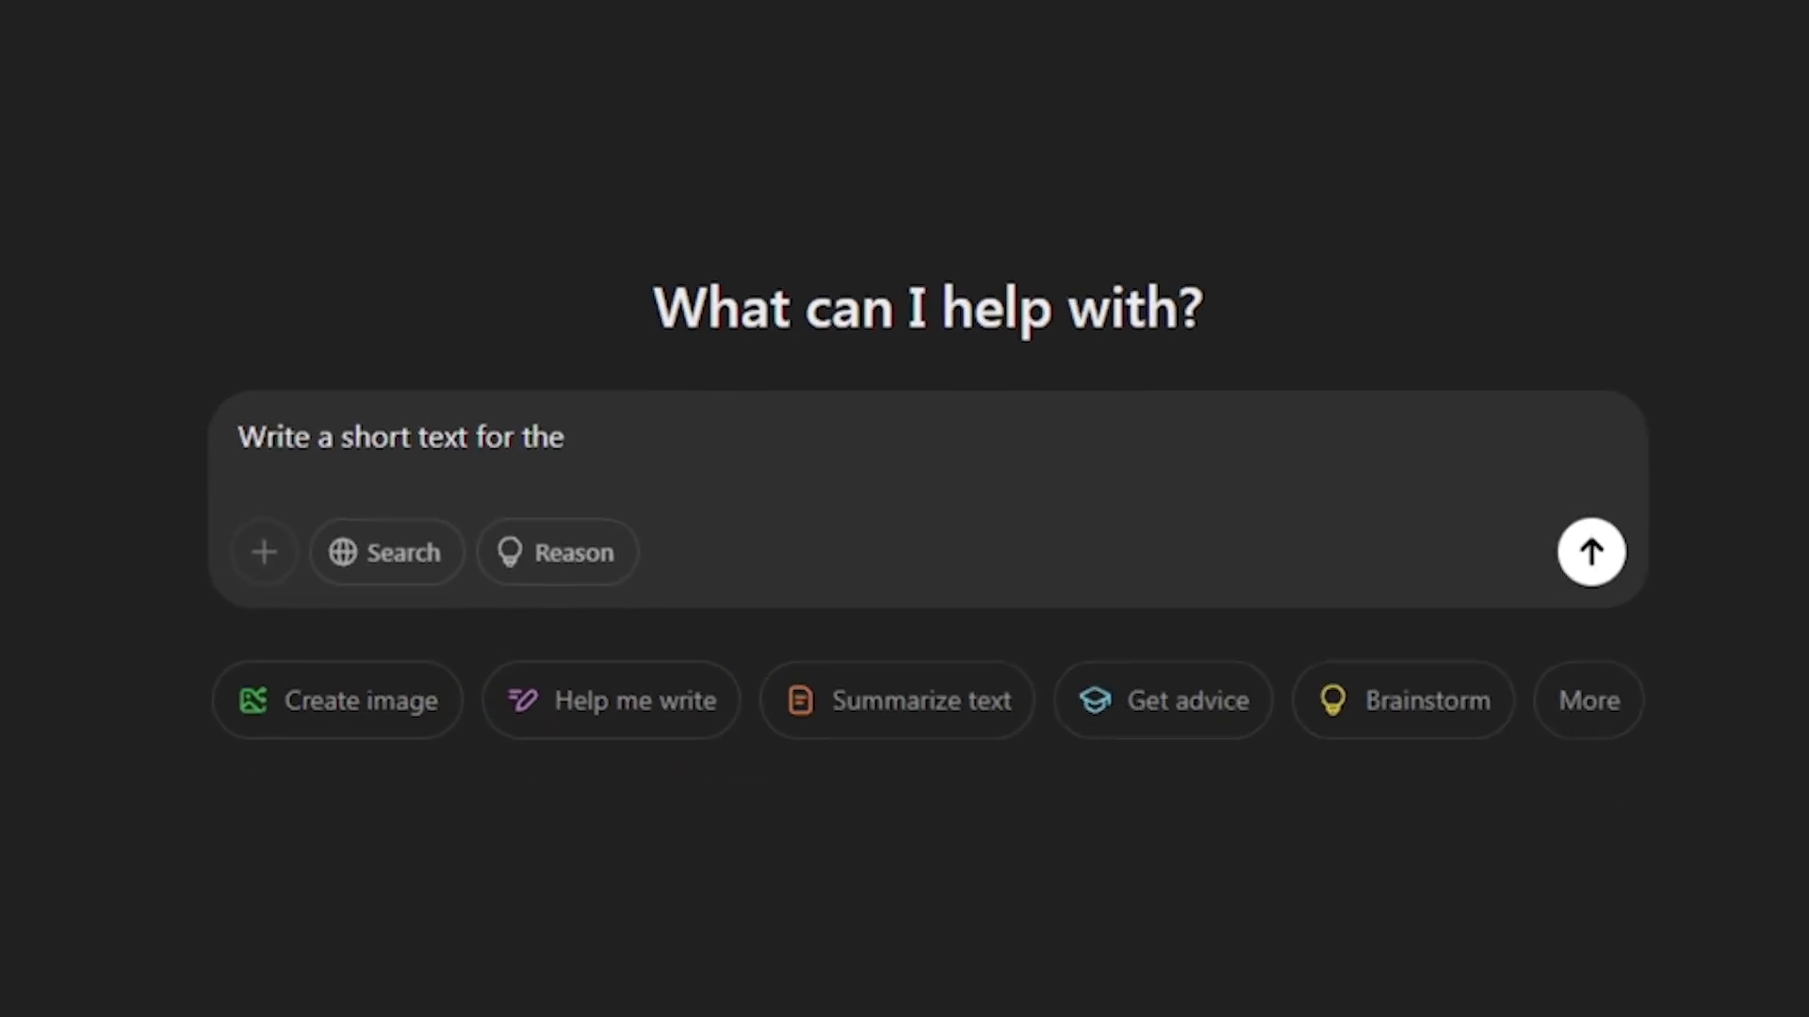
type(" voiceover of m")
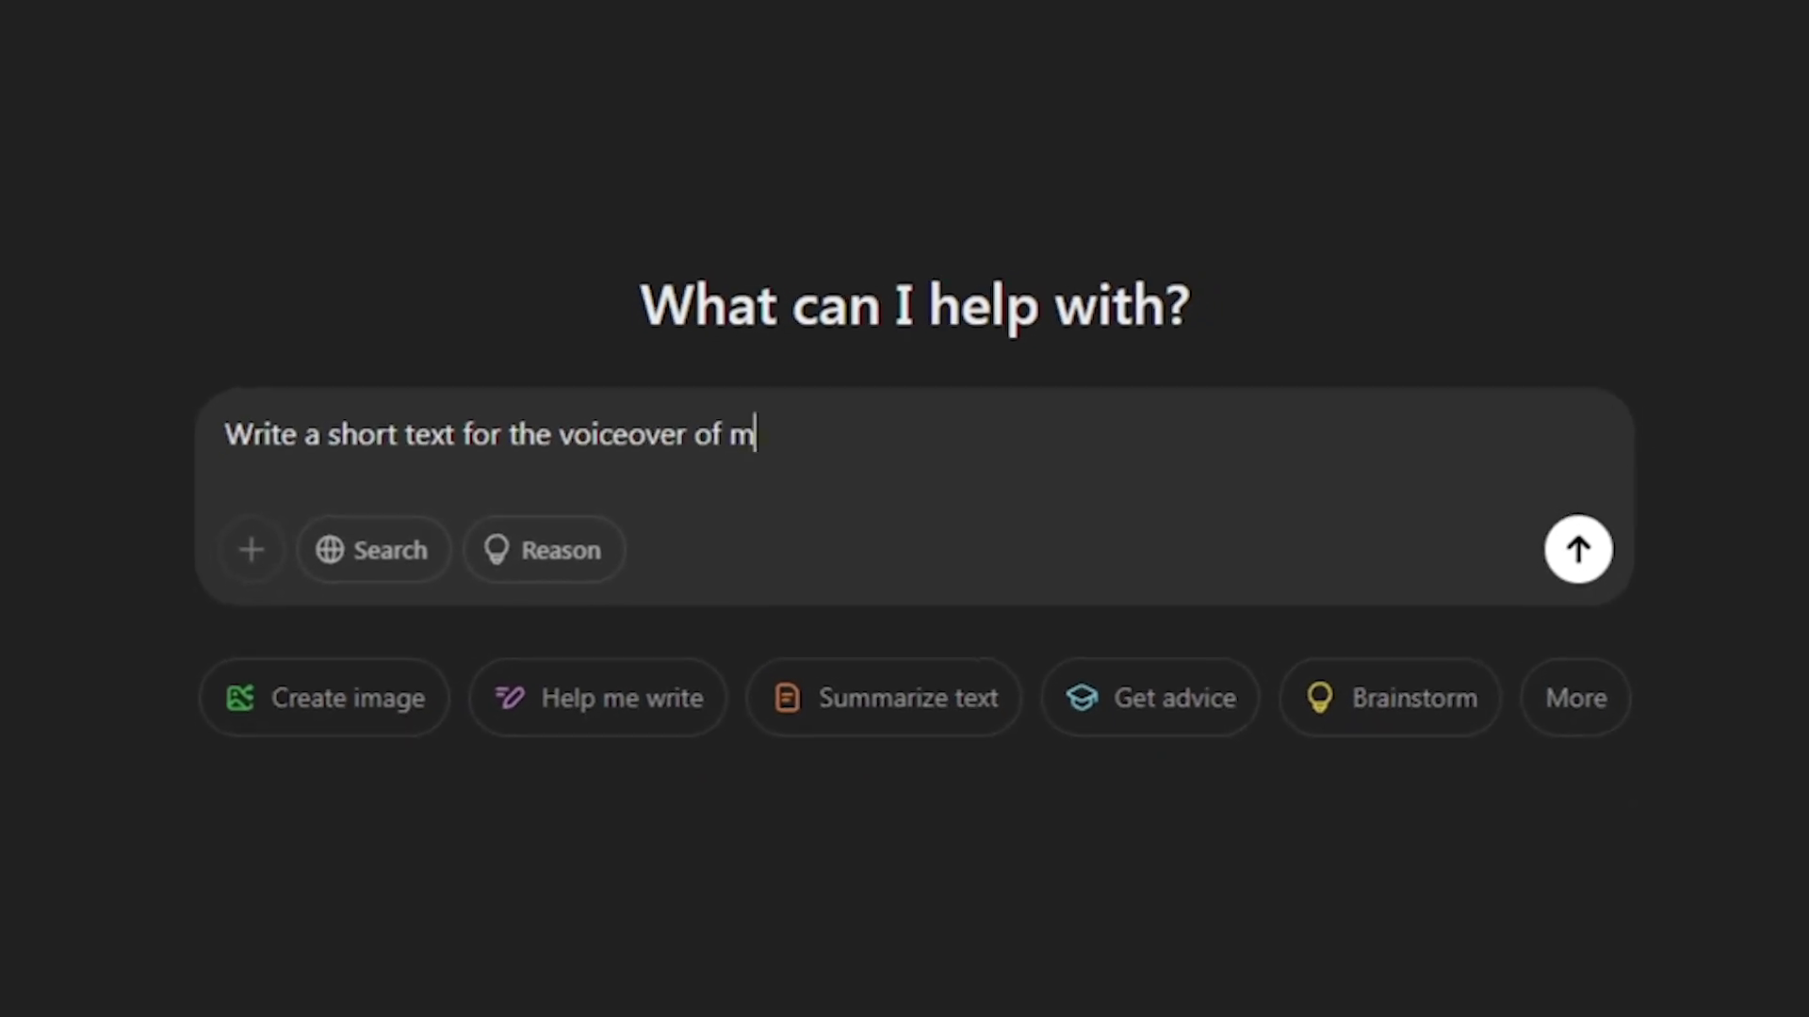
type("y cartoon about a girl and")
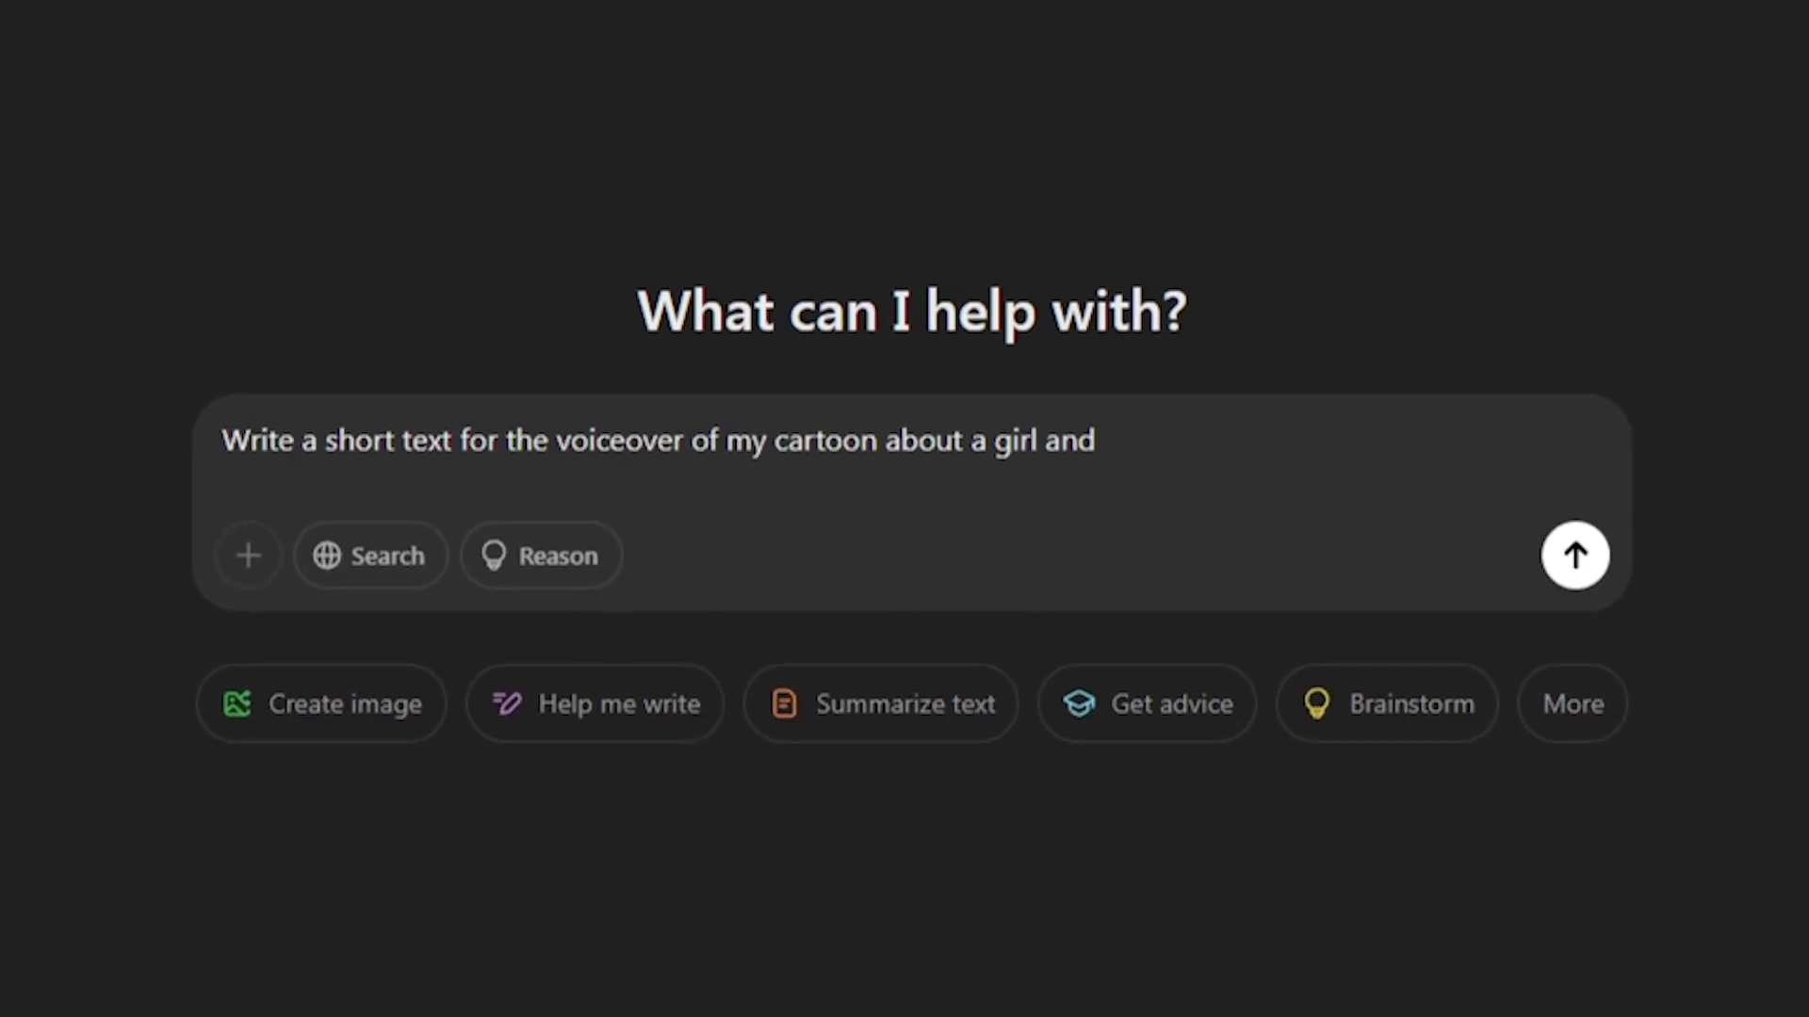
left_click_drag(99, 226, 1107, 862)
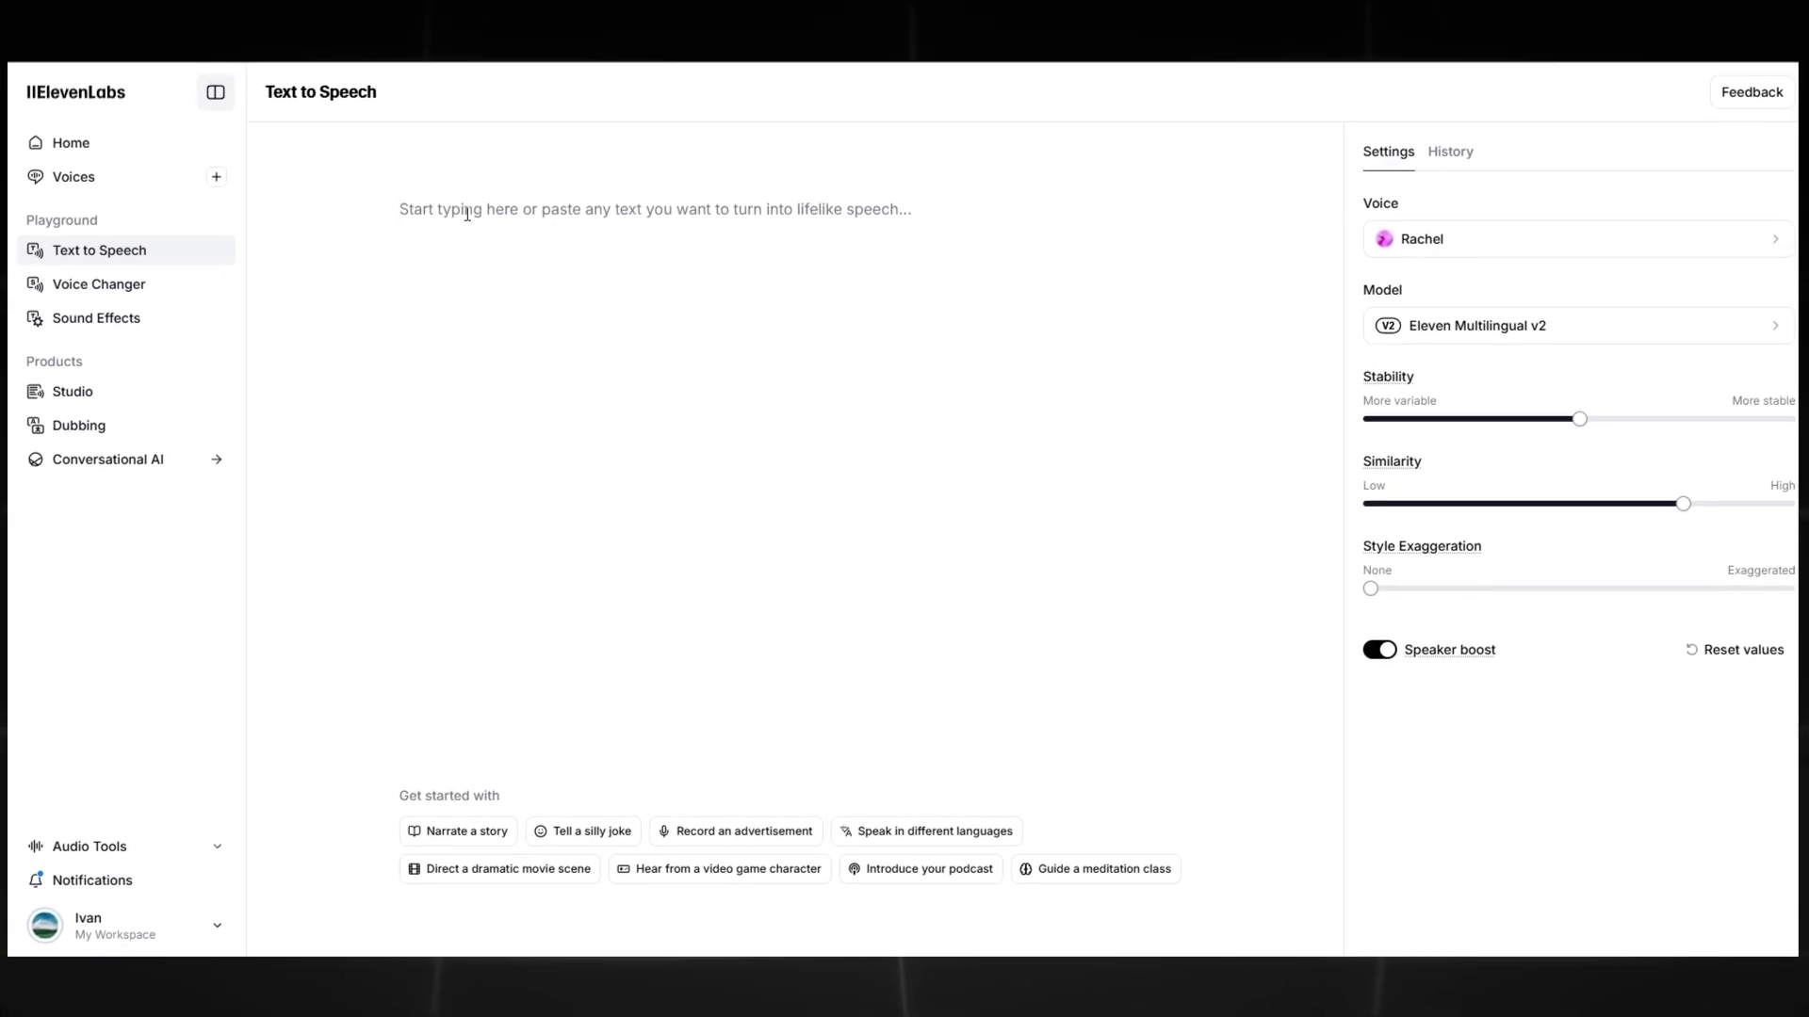
Paste the forest story into ElevenLabs Text to Speech and bring up the voice list to choose Matilda.
type("In a world where the forest whispers secrets and the stars tell stories, a young girl named Lily discovers an unlikely friend — a clever fox named Ember. When Lily wanders into the mysterious woods near her home, she never imagines the adventure that awaits her. With Ember by her side, she begins to unravel the ancient magic hidden within the trees. From enchanted creatures to hidden realms, every step is filled with wonder and danger.")
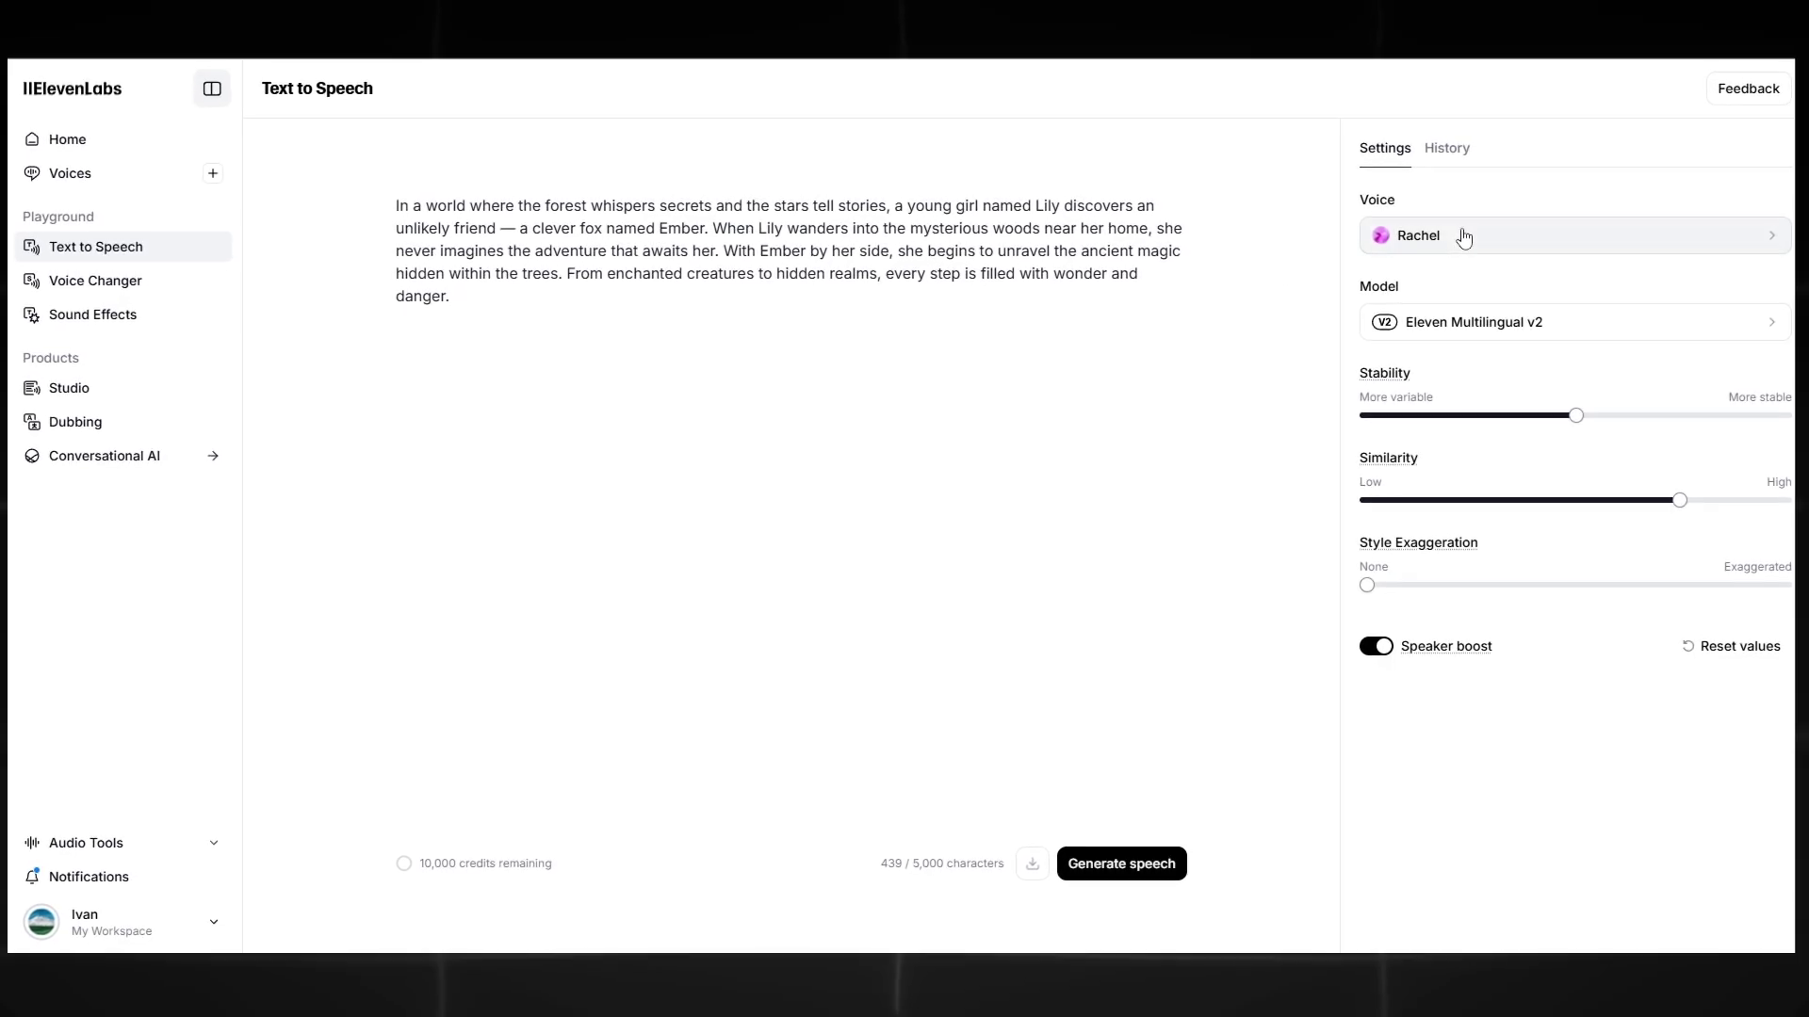
left_click(1463, 237)
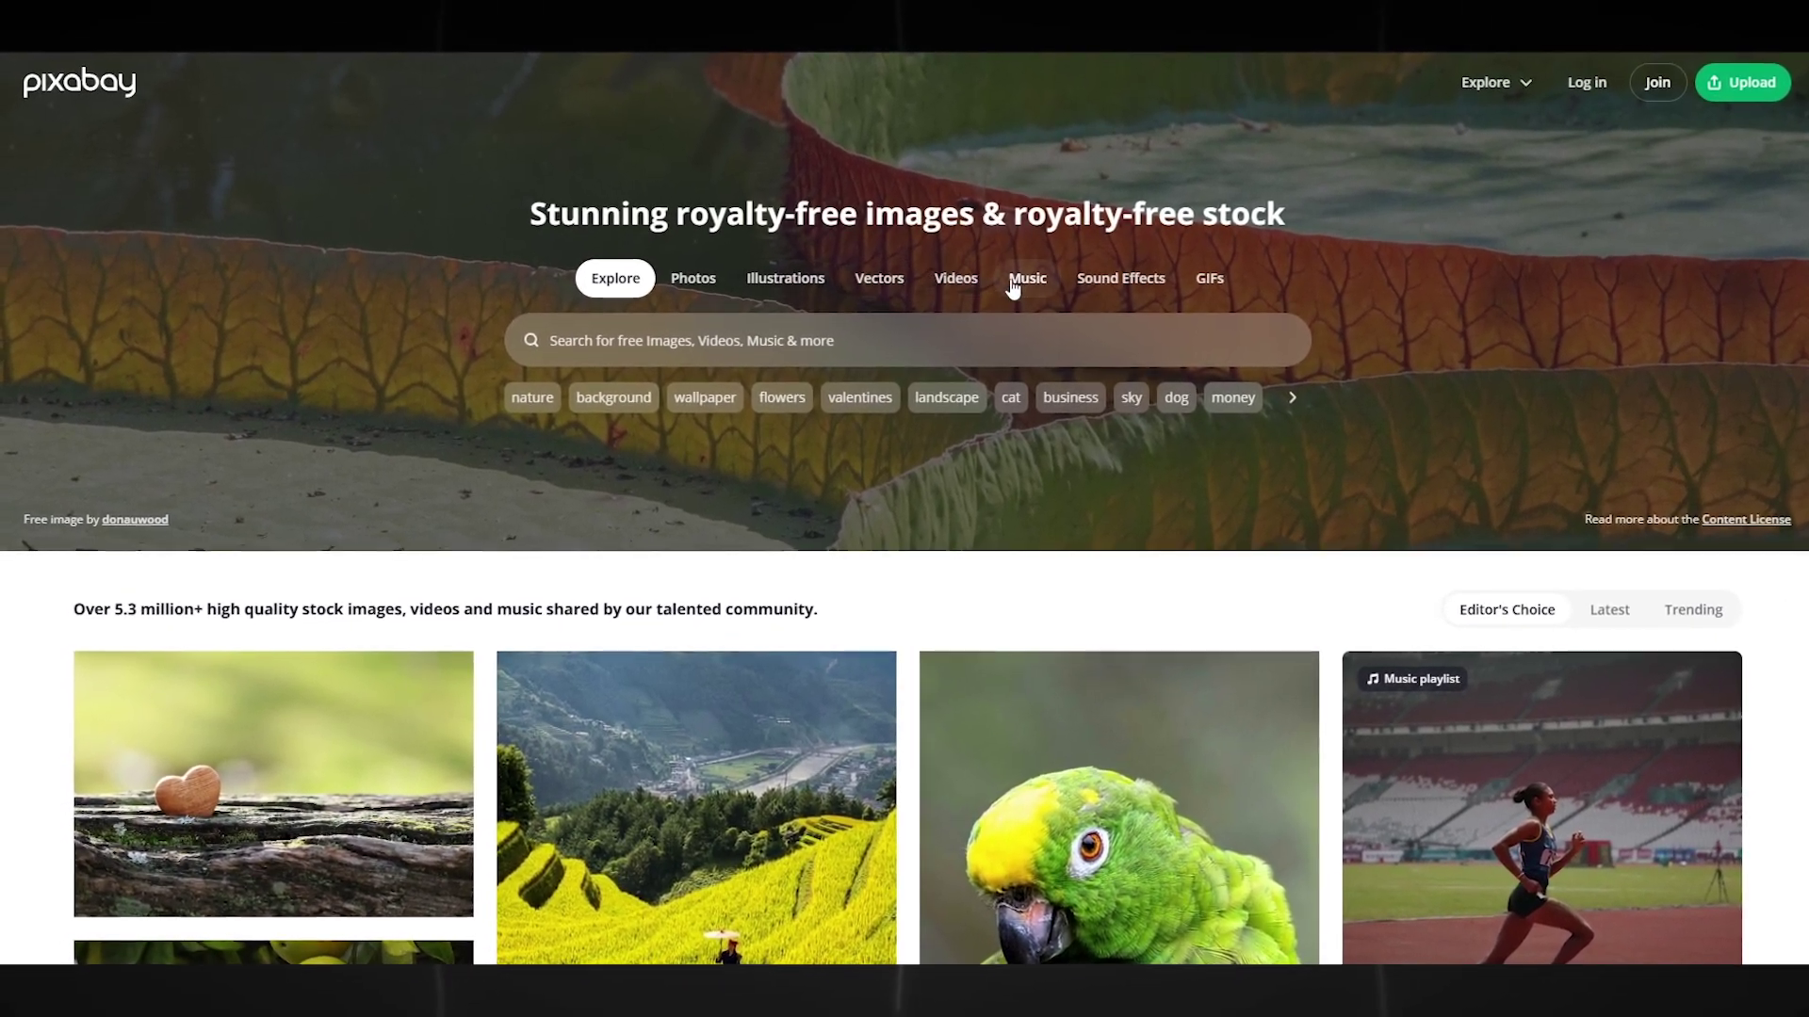
Browse Pixabay's royalty-free Music filtered by the 'background music' tag.
left_click(1011, 283)
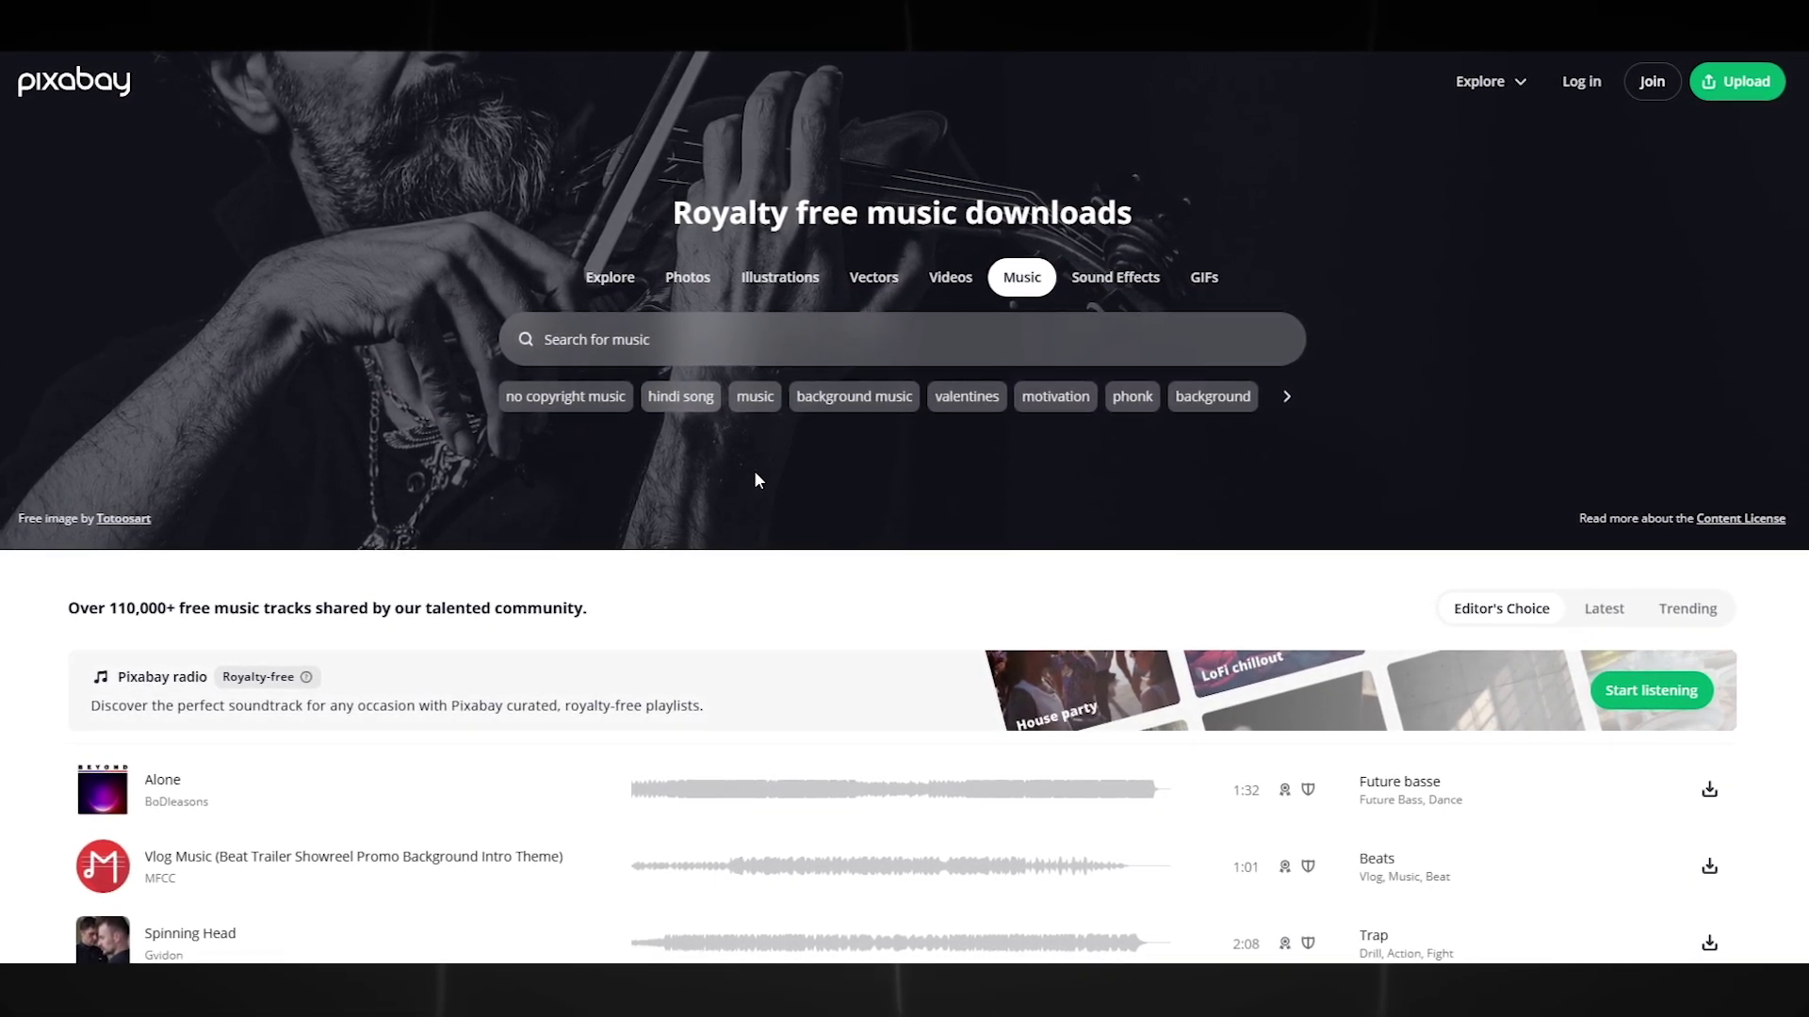
left_click(825, 397)
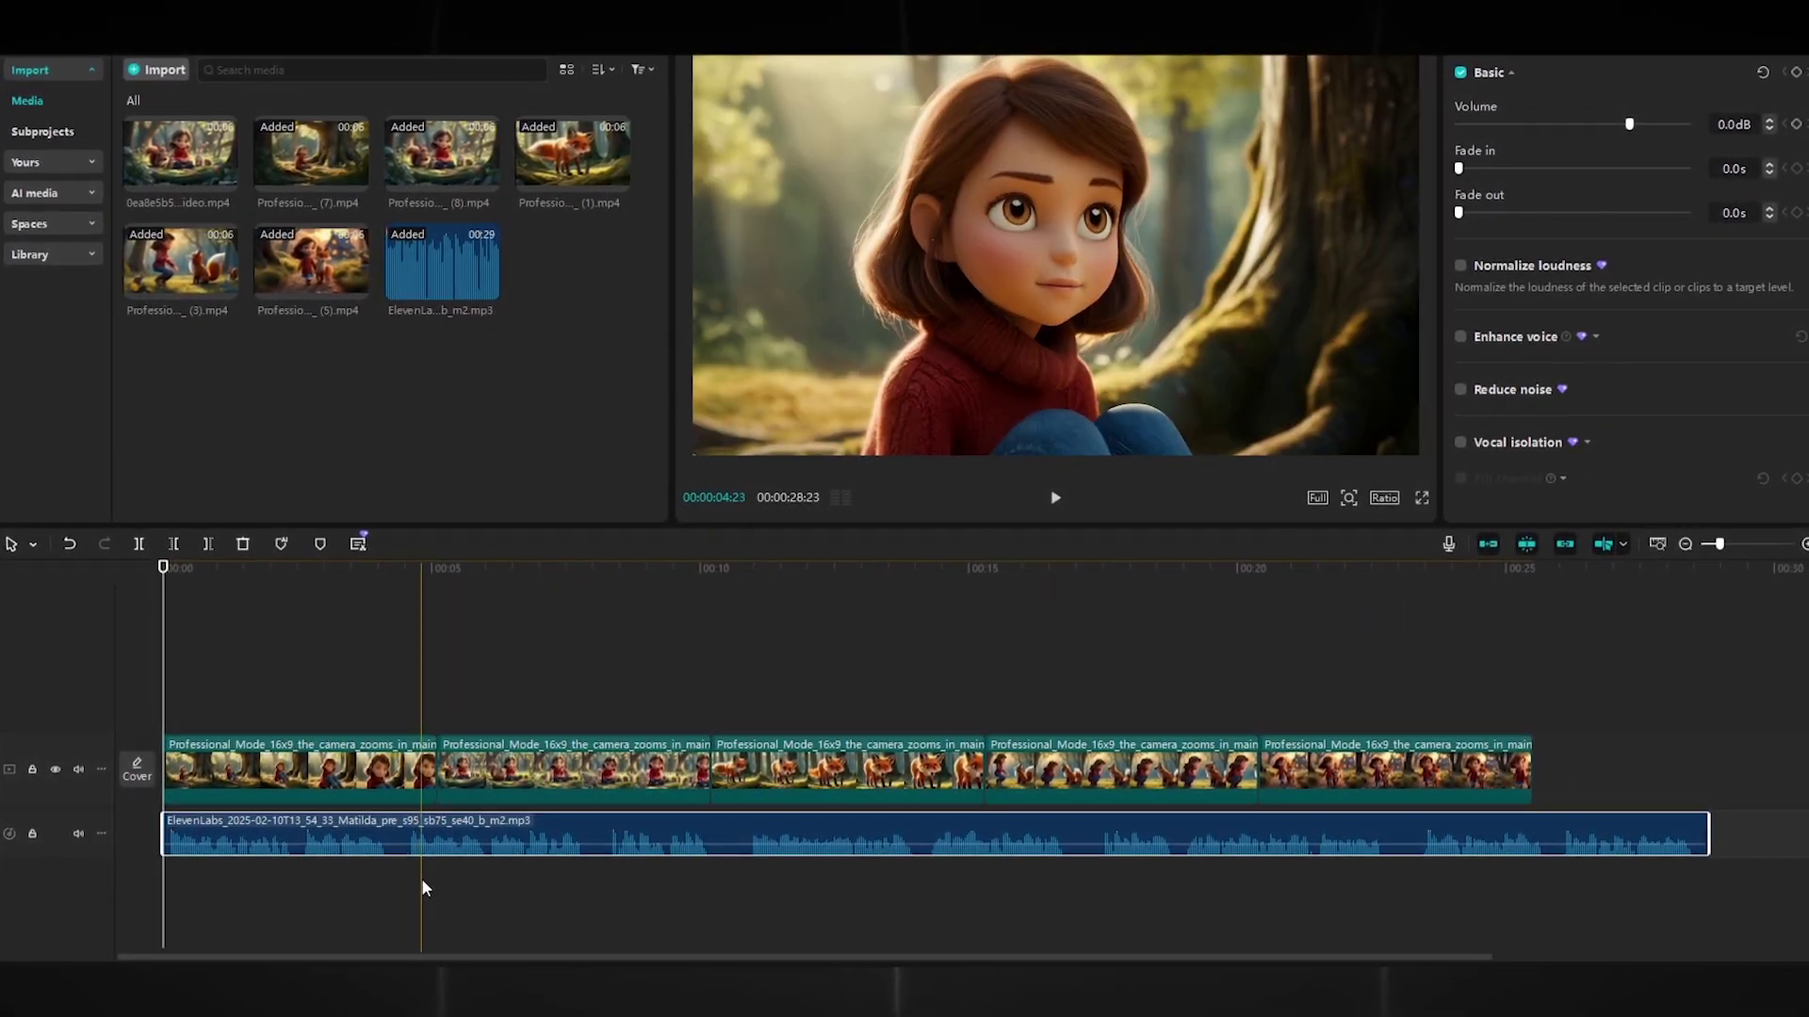
Move the CapCut playhead back to about 00:02, the girl sitting by the tree, zooming in on the timeline.
left_click(445, 671)
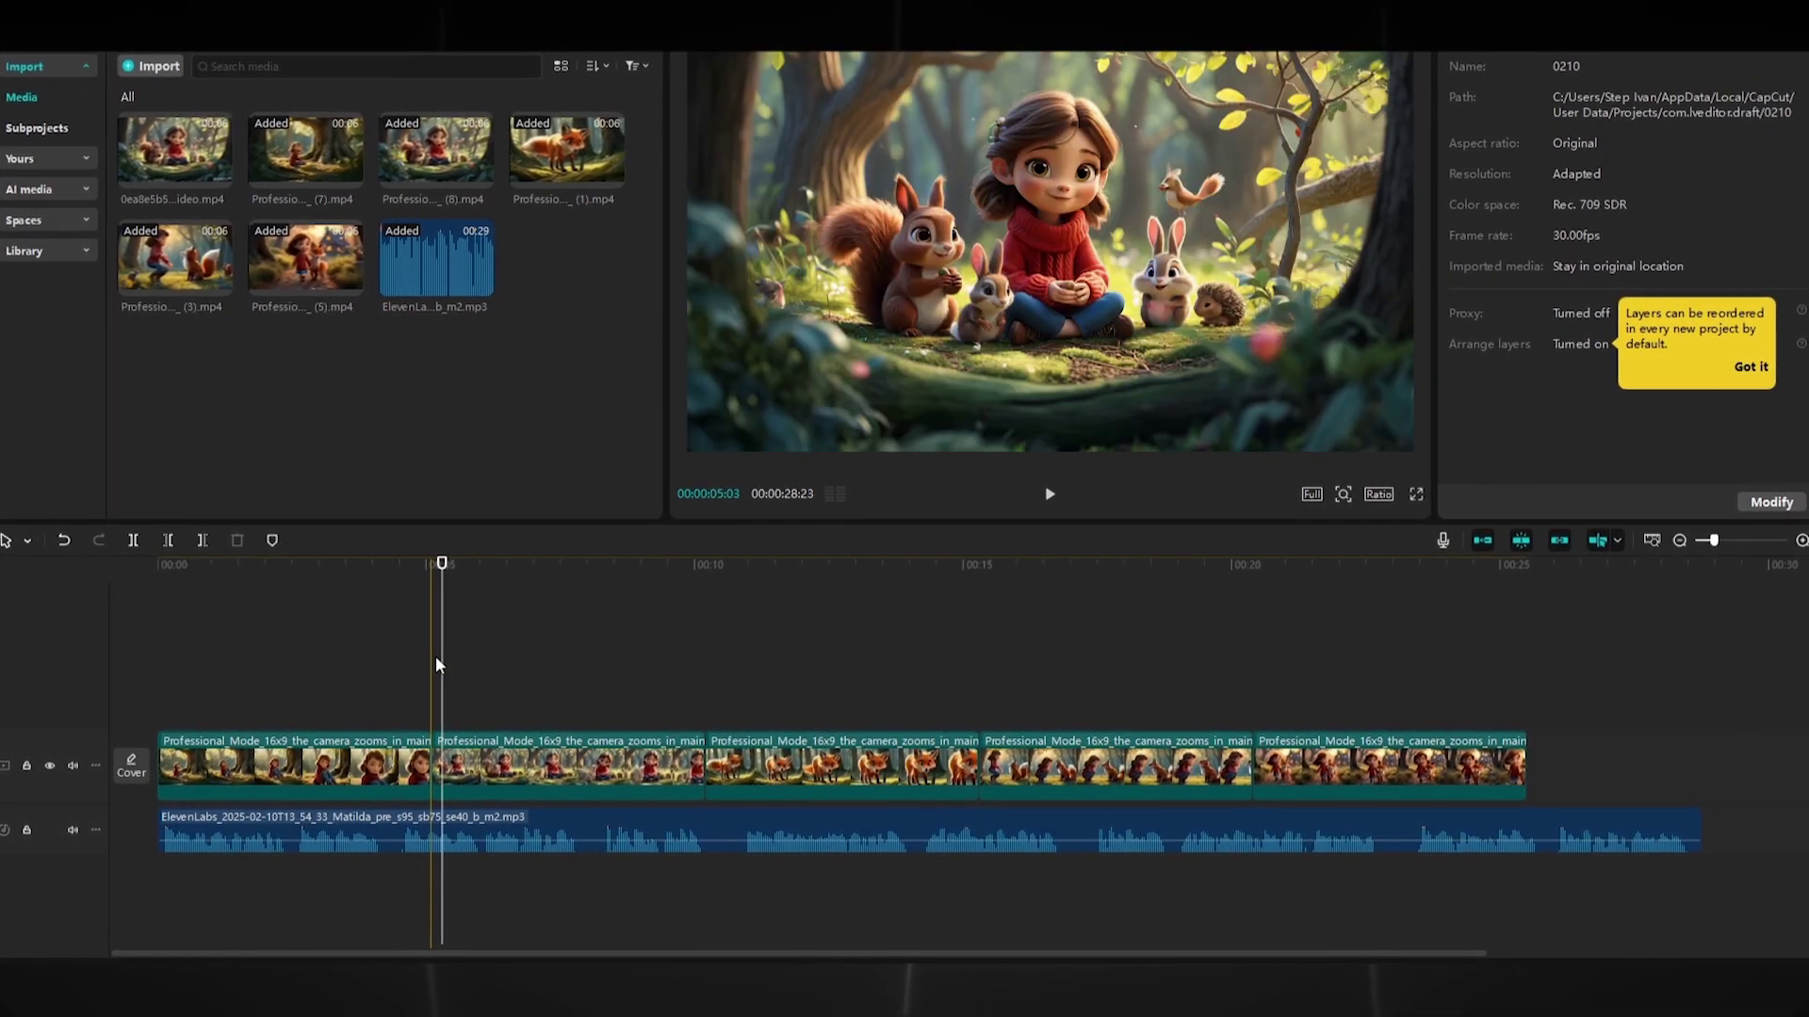
left_click_drag(444, 671, 384, 668)
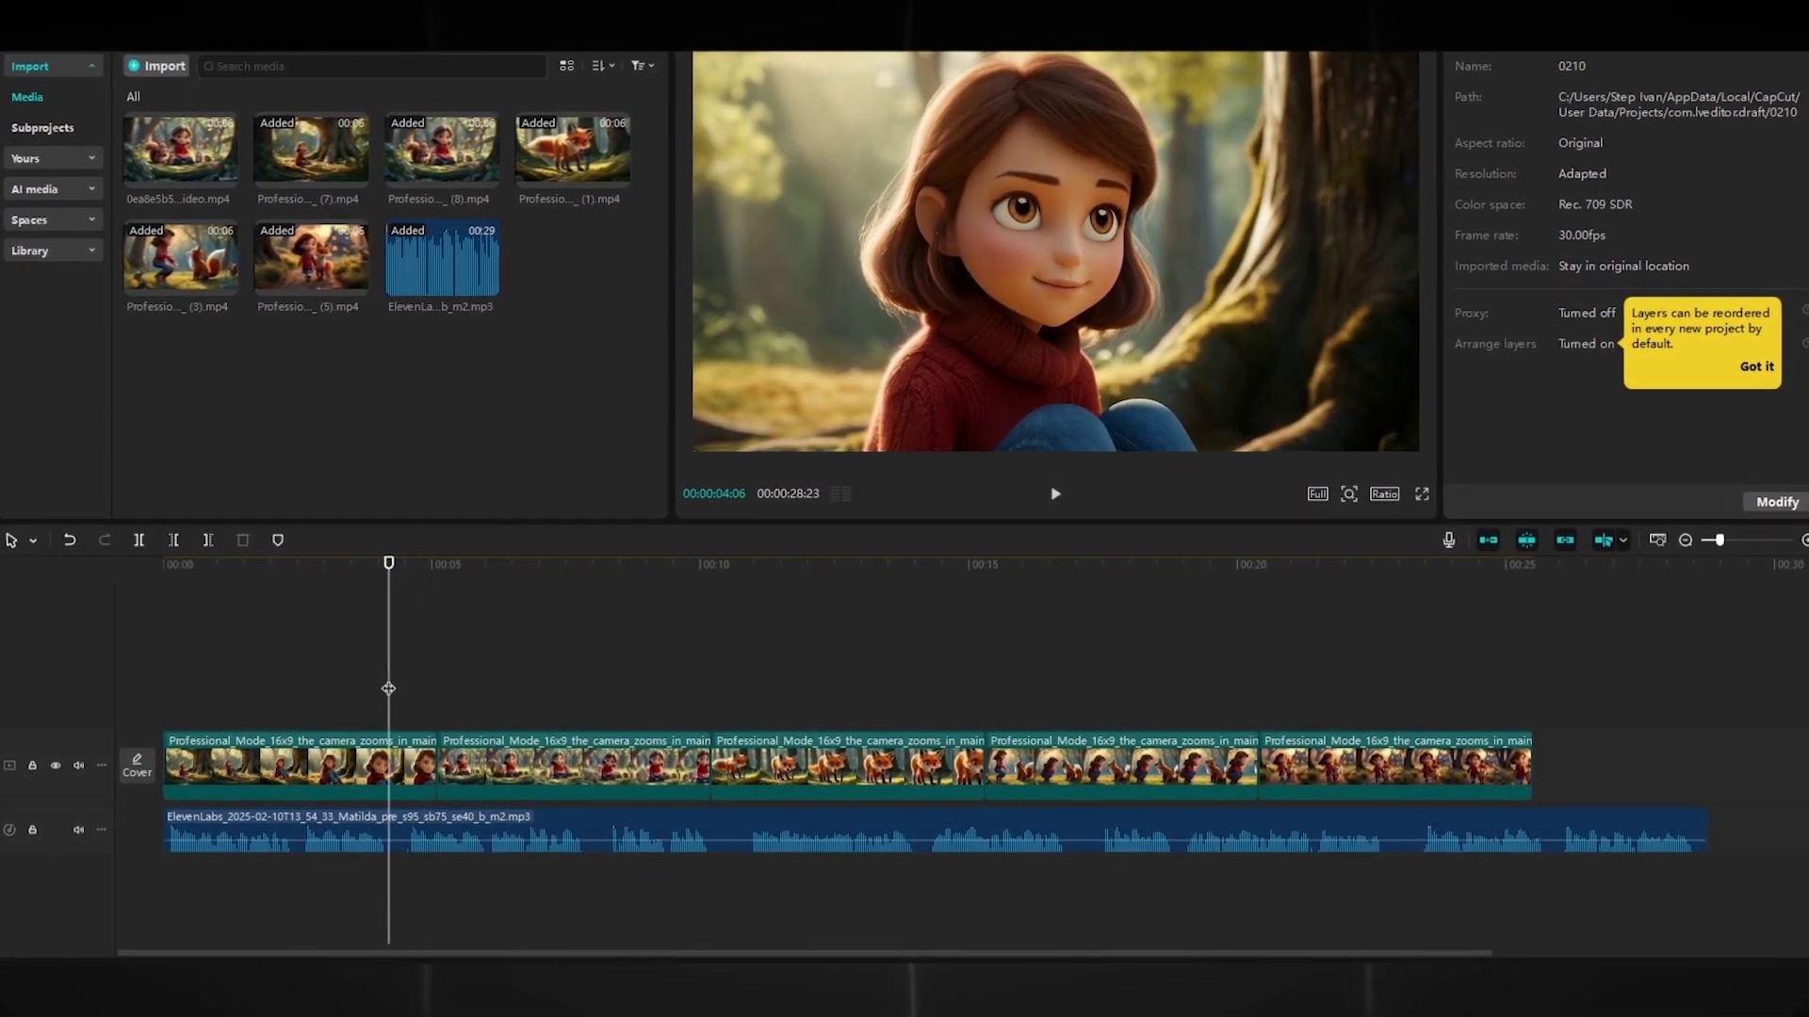
scroll(360, 811, "up", 5)
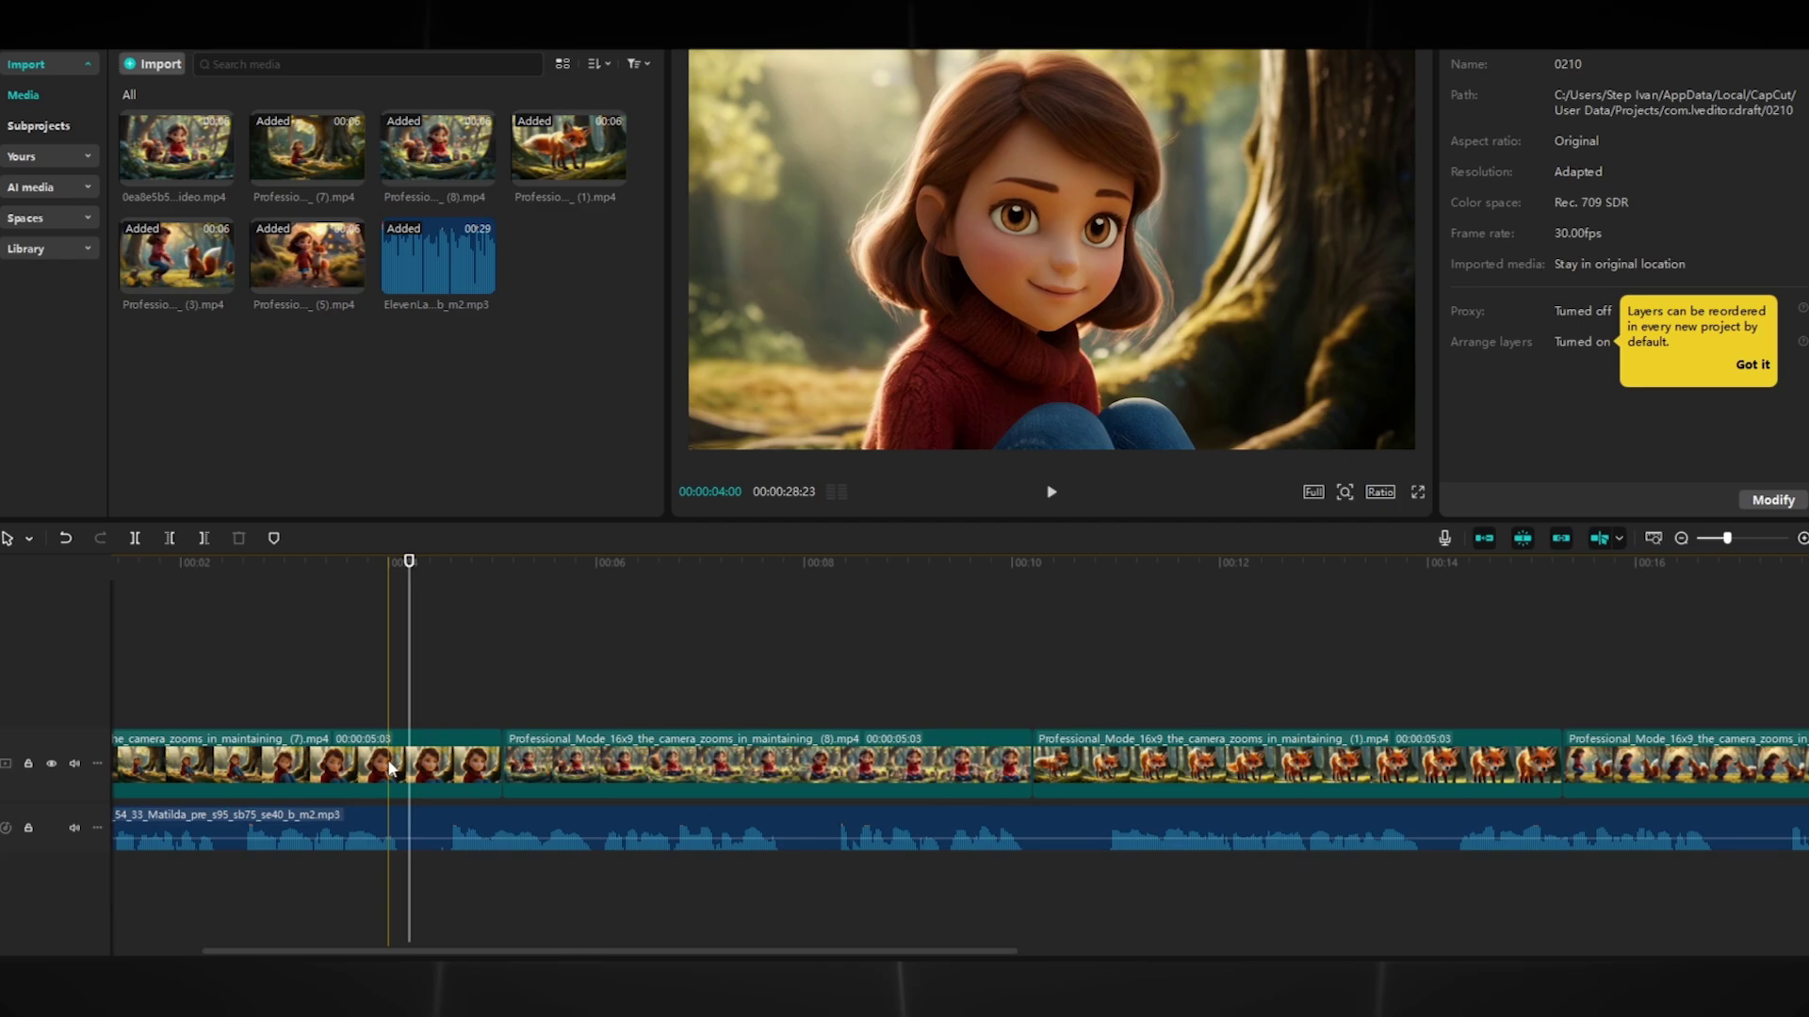
left_click_drag(289, 691, 239, 675)
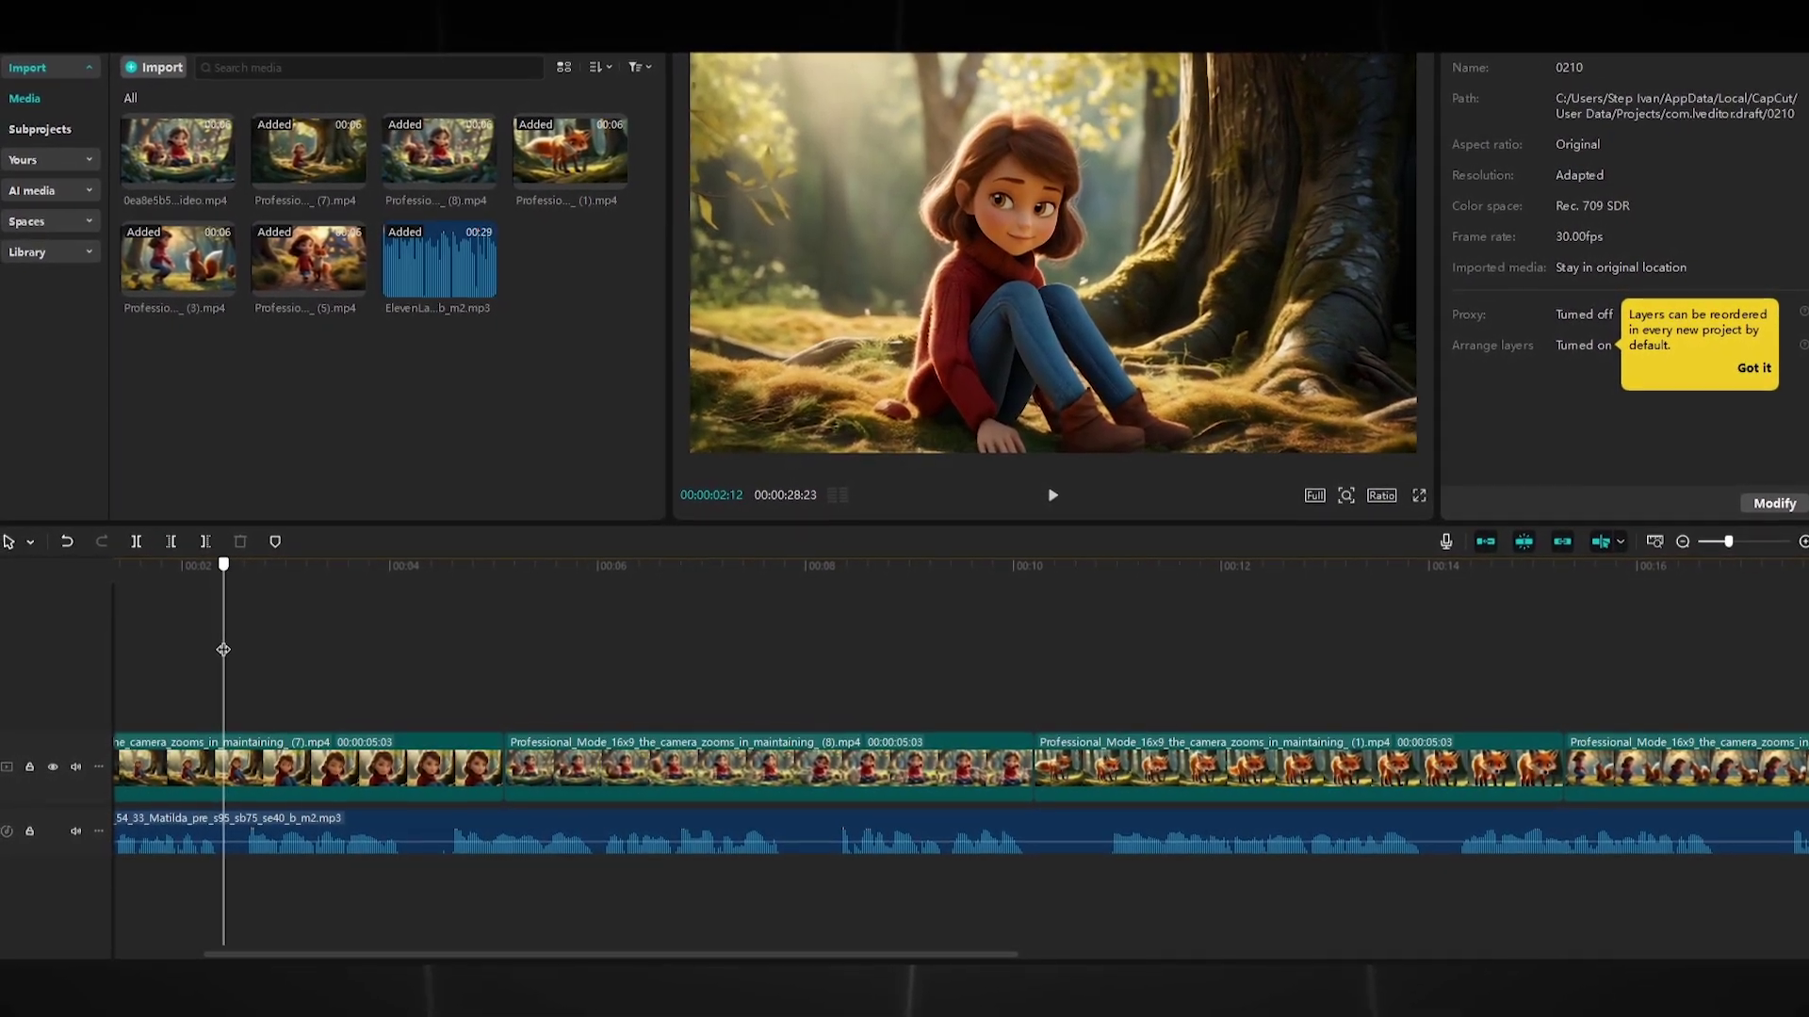
scroll(238, 829, "up", 3)
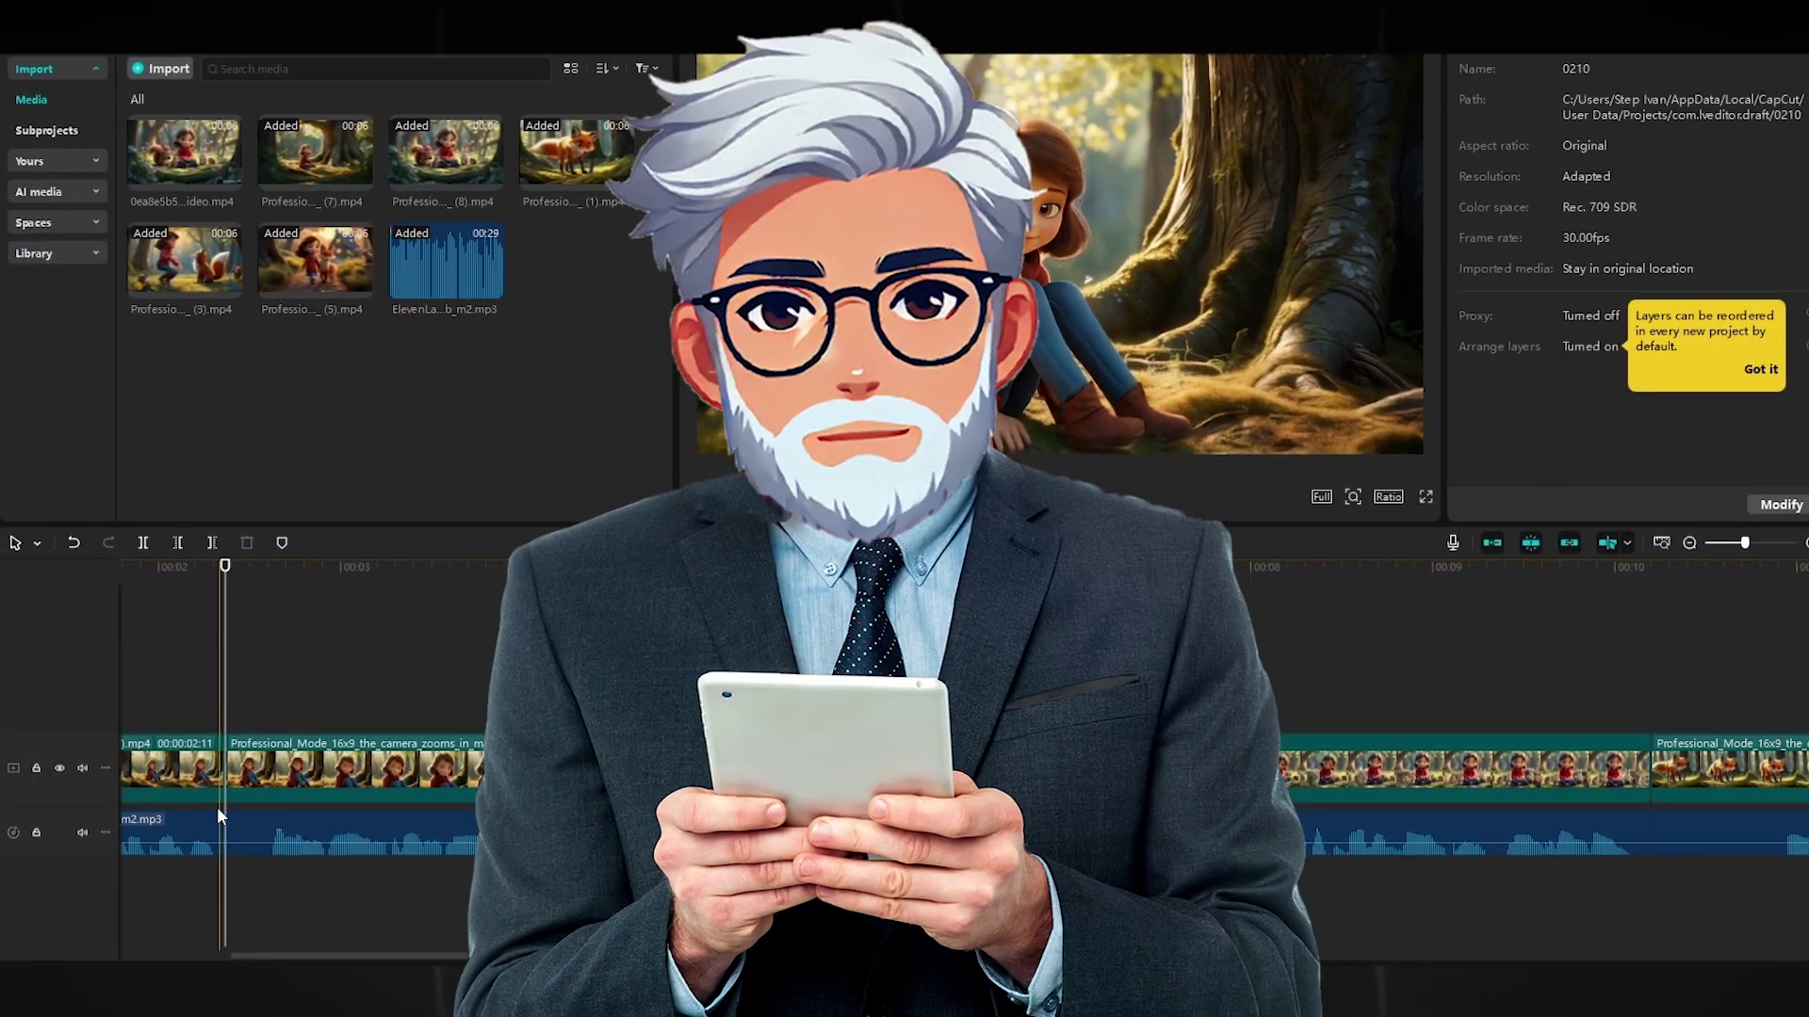
Undo the video split, split the voiceover at the playhead, and shift its second part slightly later.
key("ctrl+z")
left_click(214, 831)
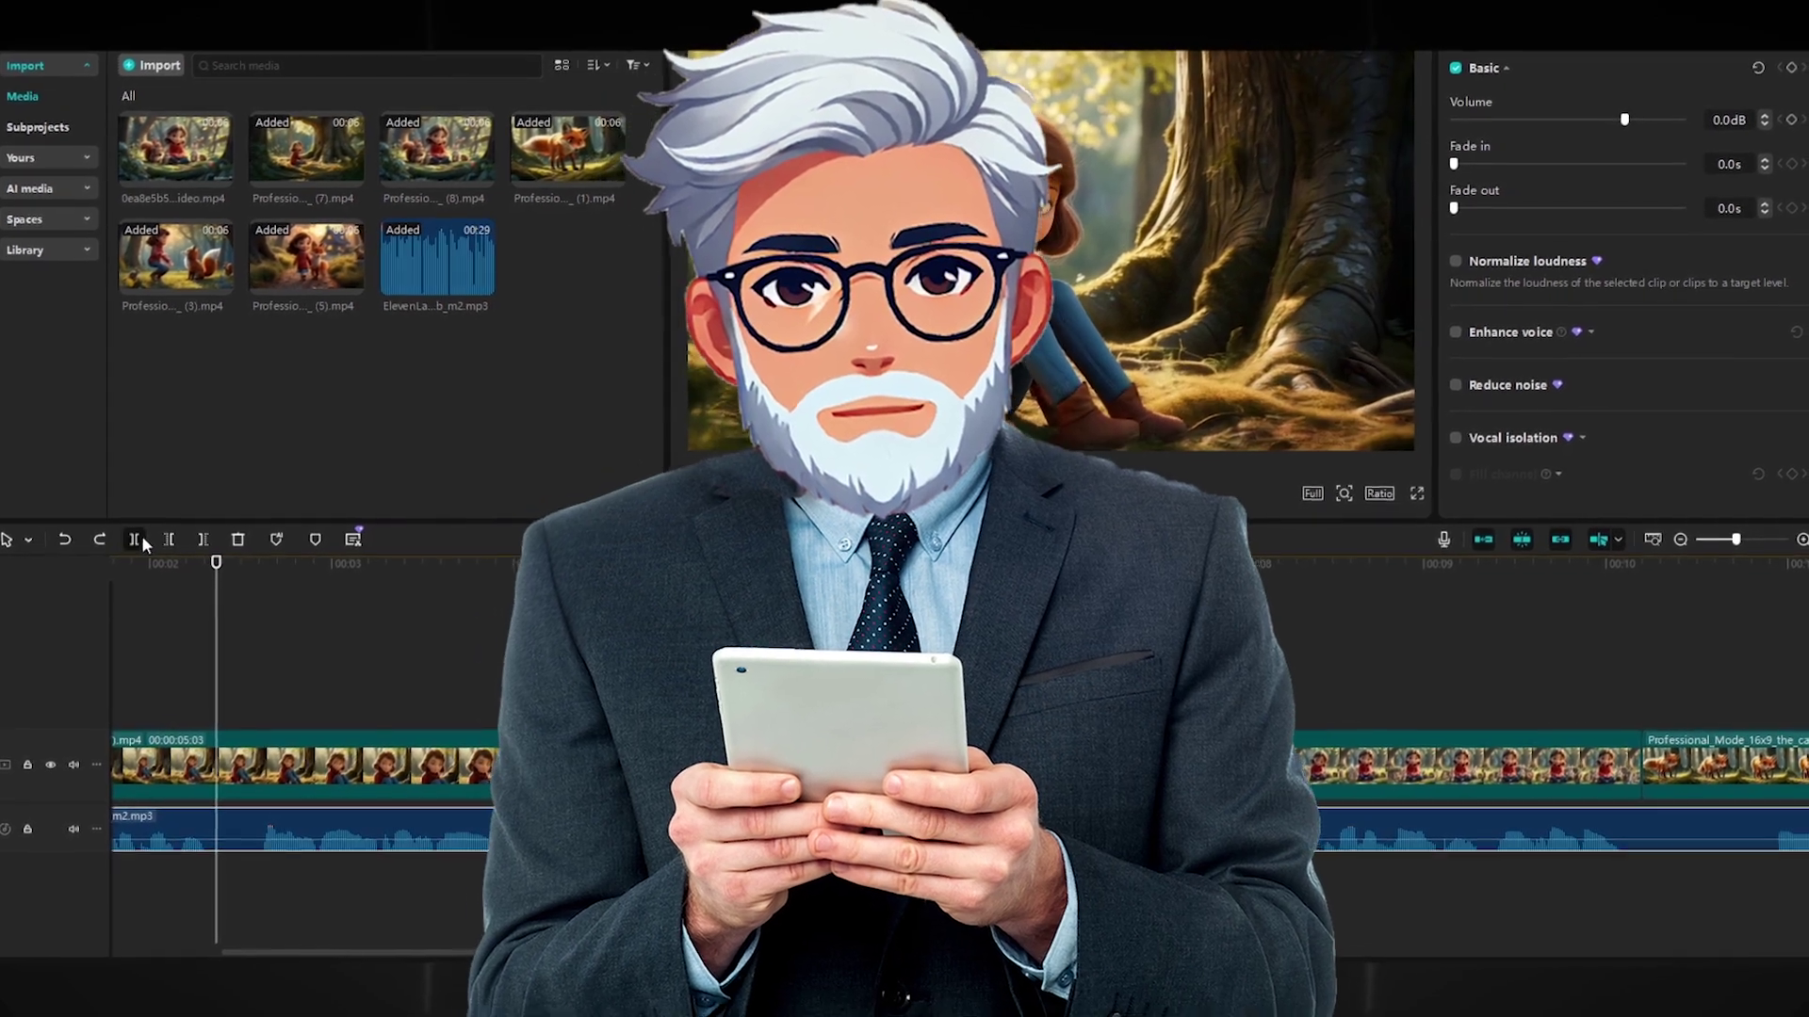
left_click(141, 535)
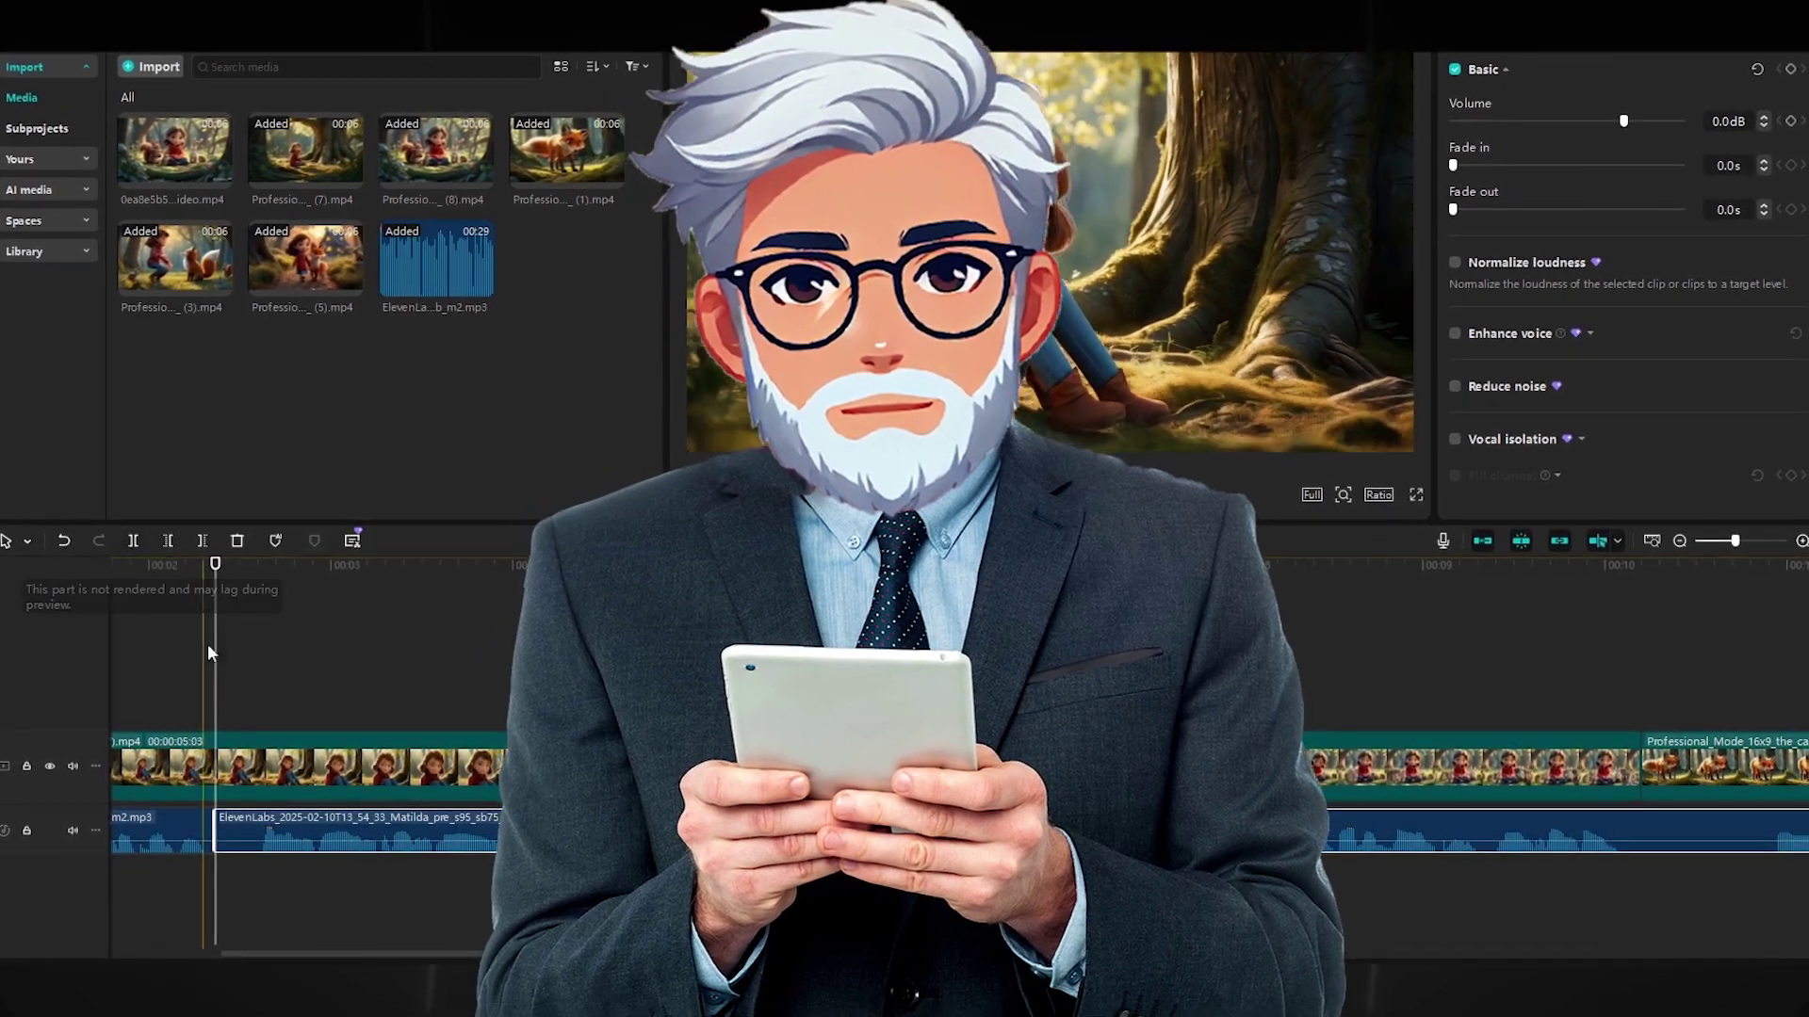
left_click_drag(247, 827, 294, 818)
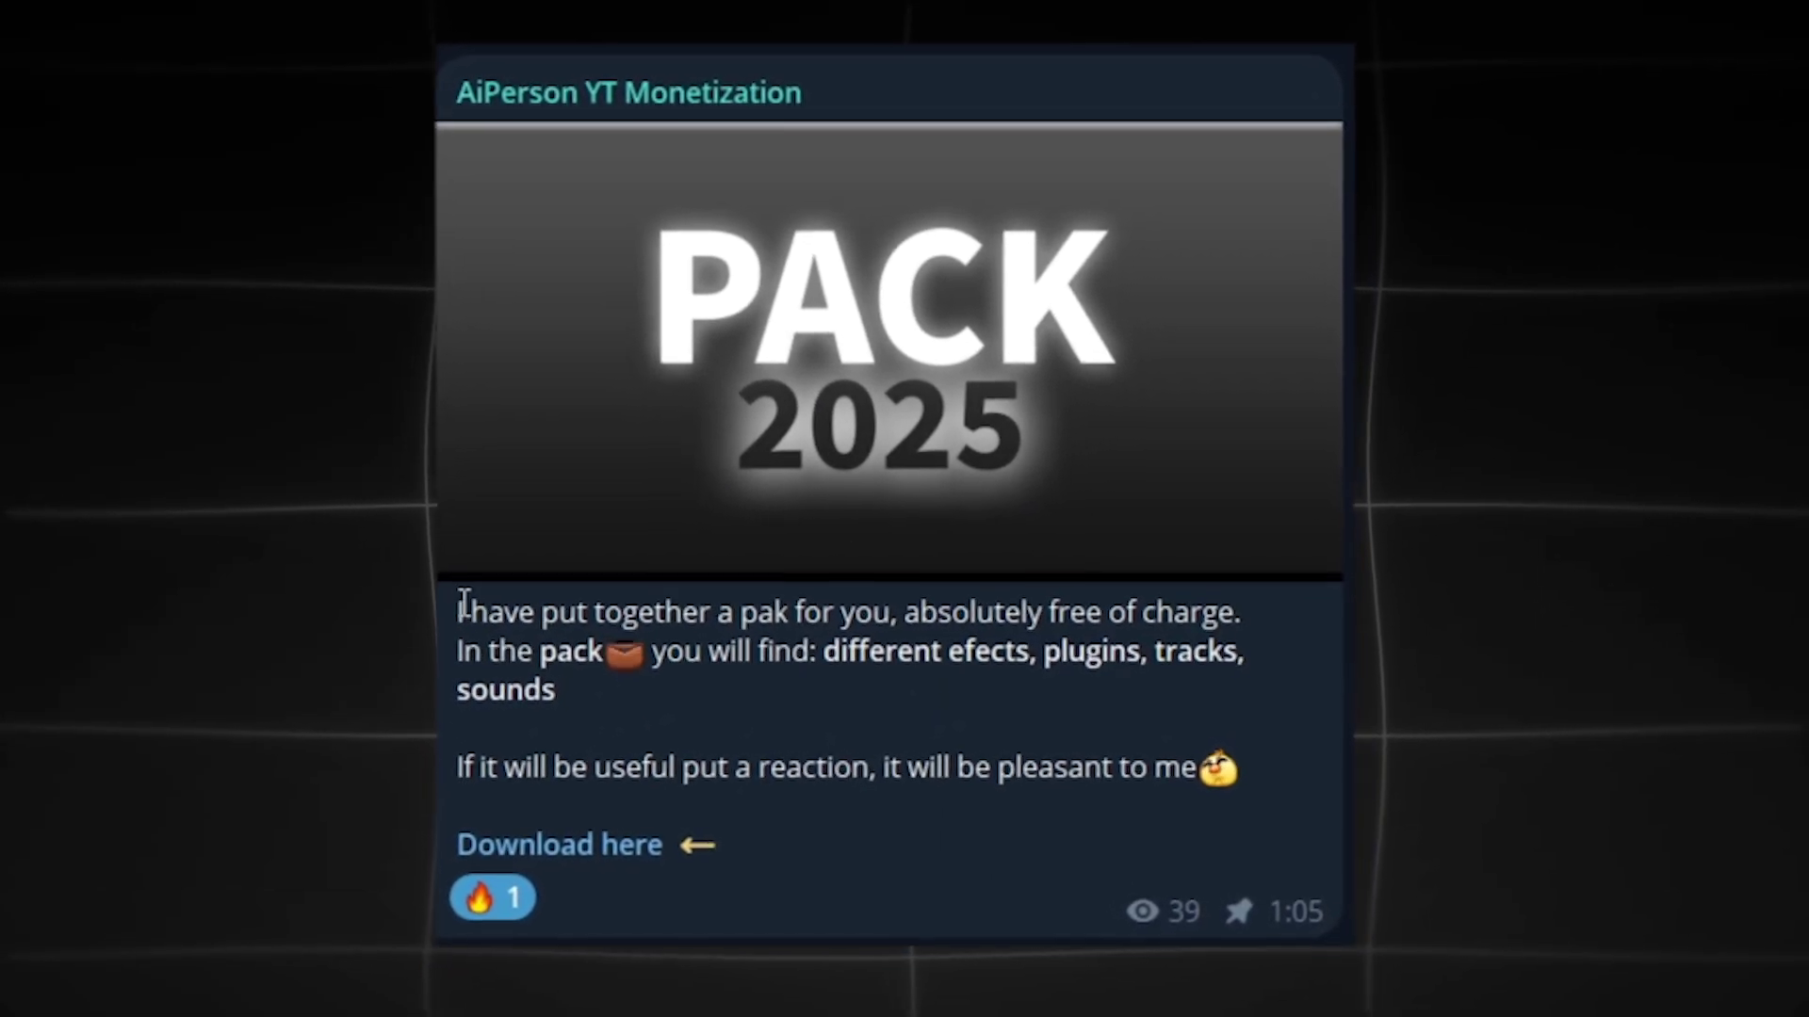
left_click_drag(579, 679, 792, 857)
left_click(570, 862)
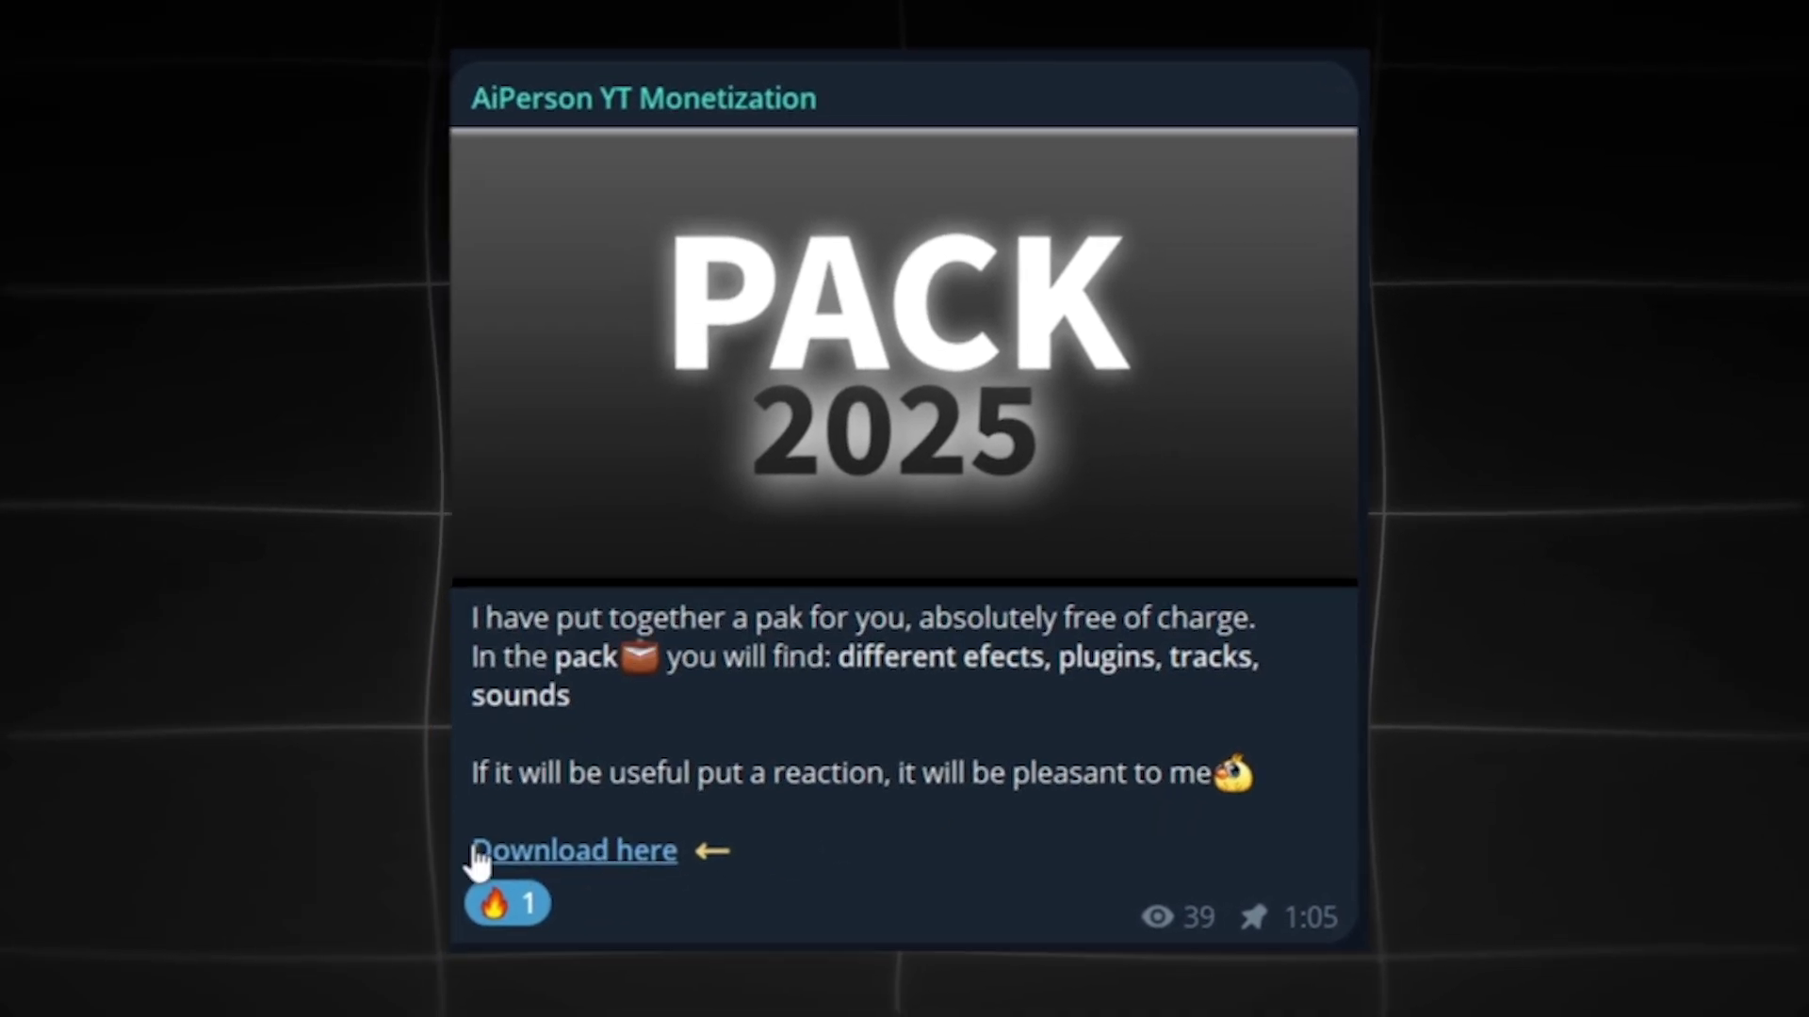